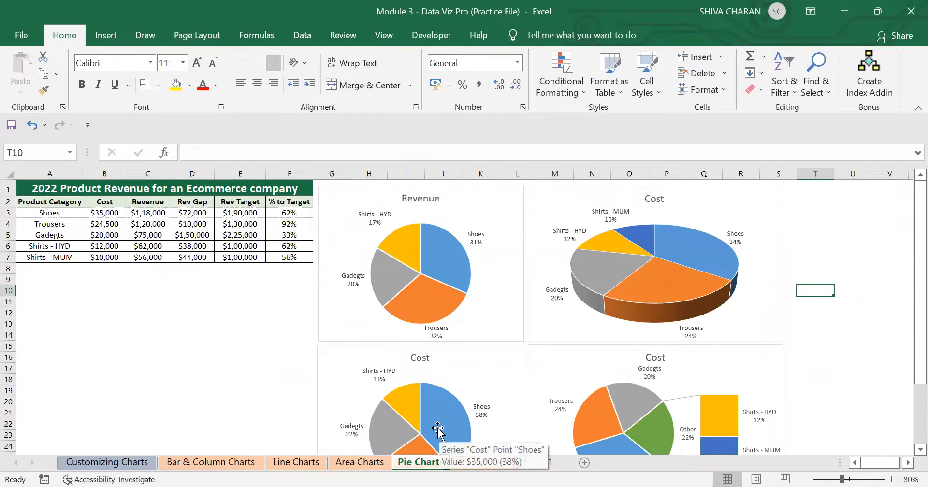
Read through the donut chart notes on Sheet1, covering its definition, examples, pro tips and discussion points.
click(543, 463)
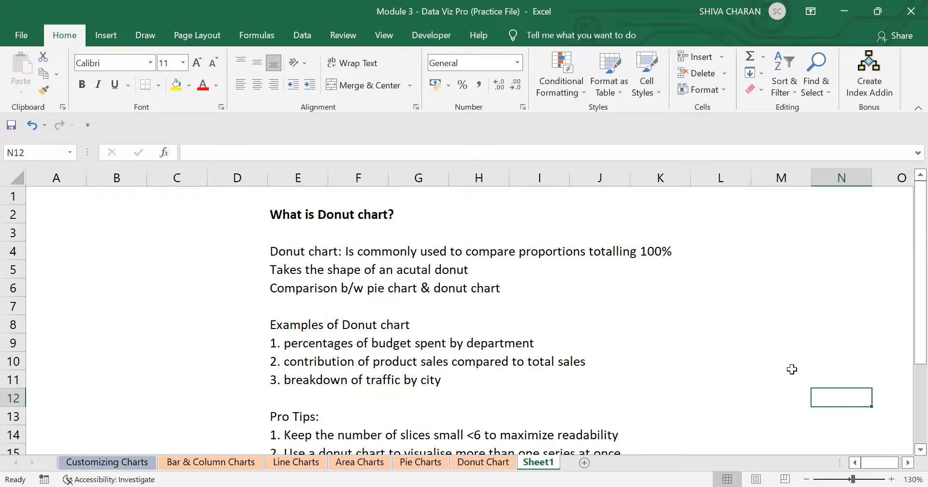
scroll(791, 369, down, 2)
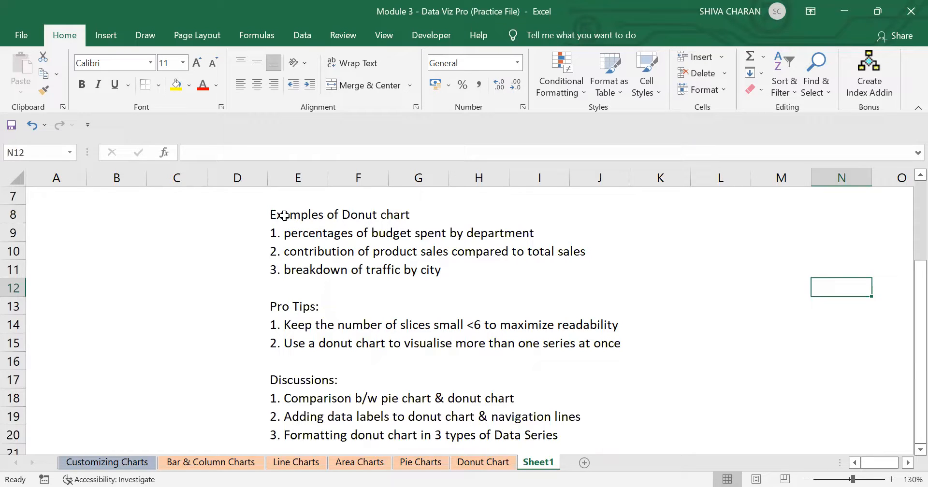
drag(284, 216, 333, 275)
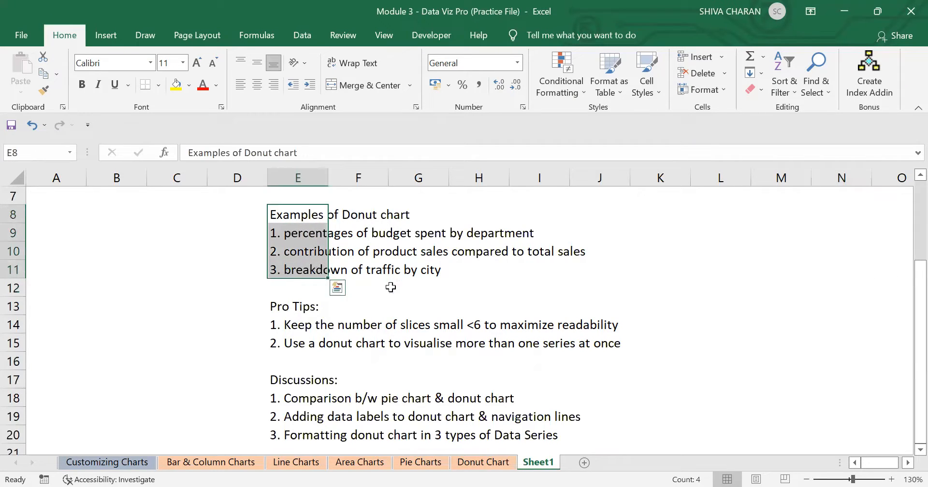
click(814, 360)
scroll(753, 341, down, 2)
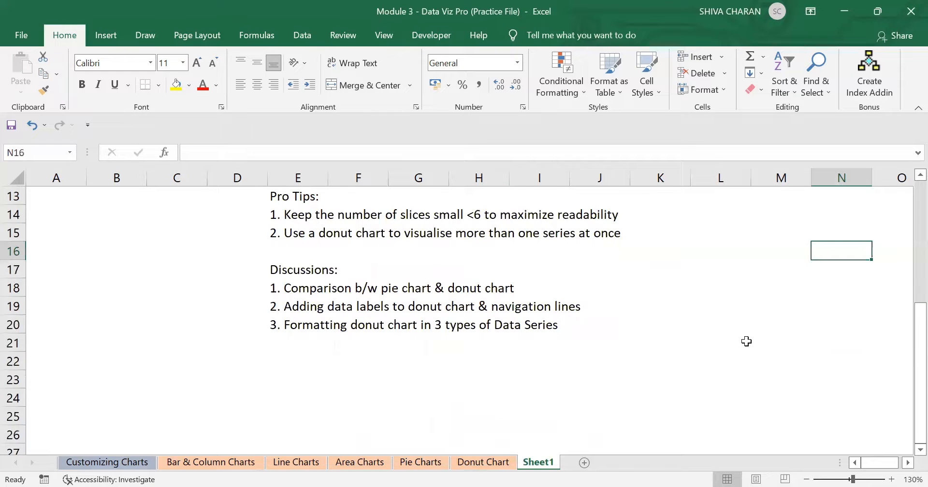
scroll(747, 342, up, 1)
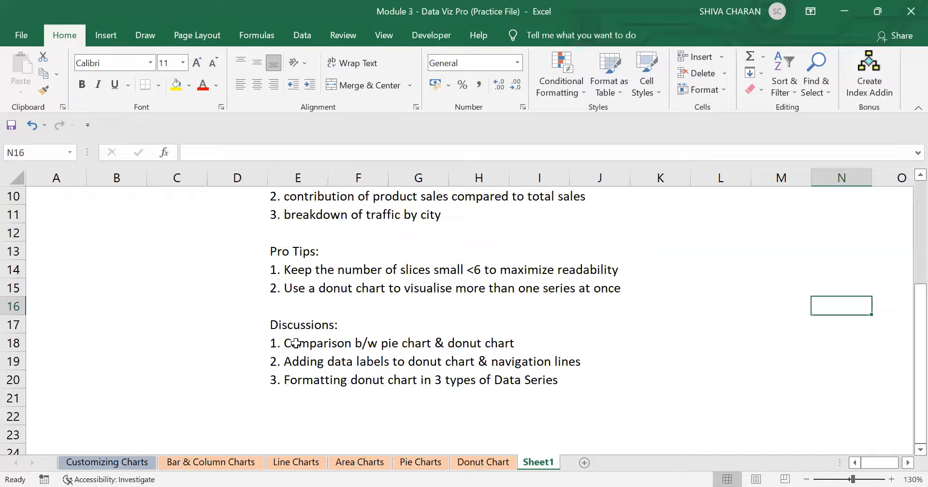
drag(296, 343, 461, 355)
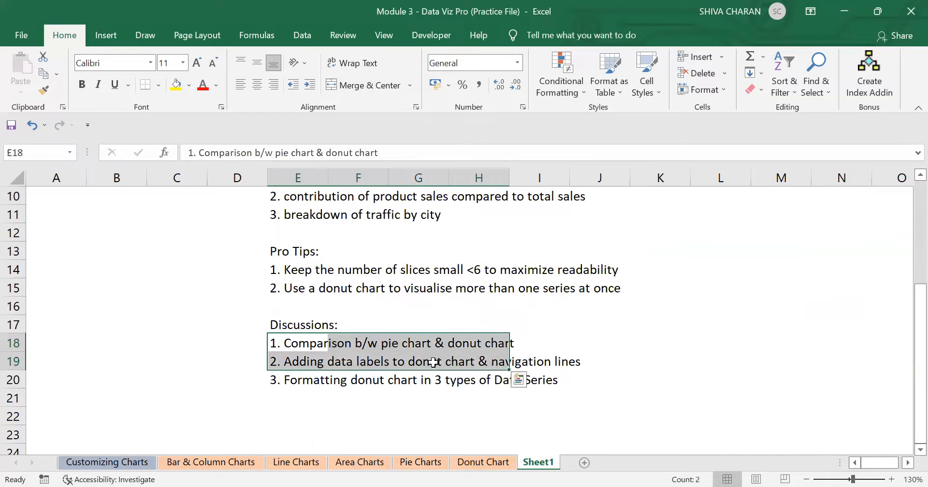
click(300, 361)
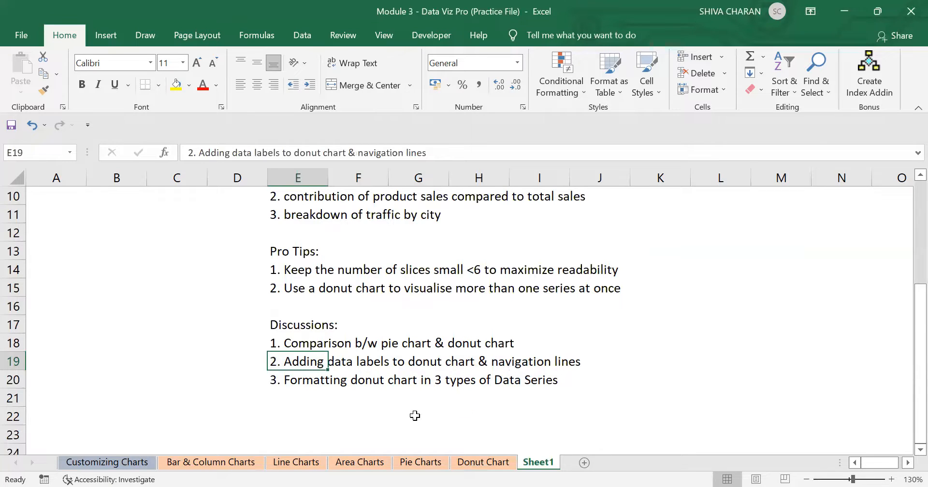
click(299, 383)
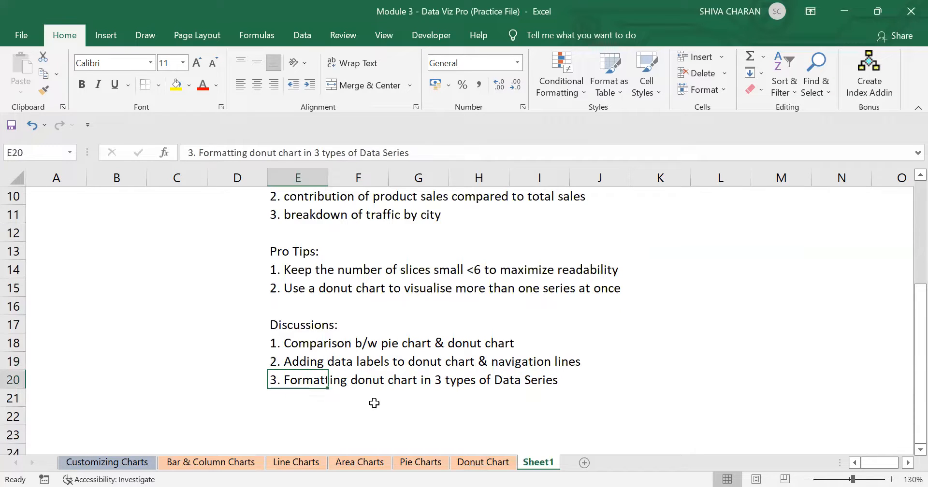
click(865, 419)
scroll(850, 410, up, 3)
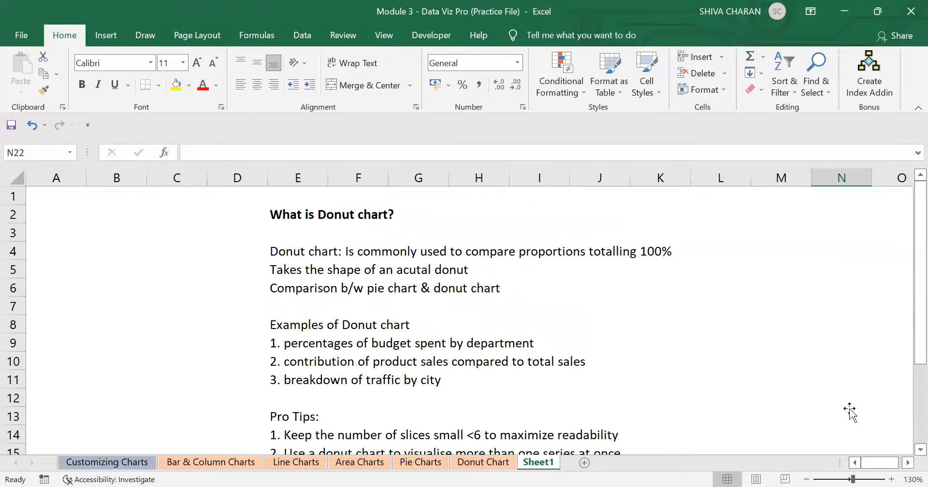
Open the Donut Chart sheet and insert a 2-D pie chart from the Product Category and Cost columns in A2:B6.
click(508, 462)
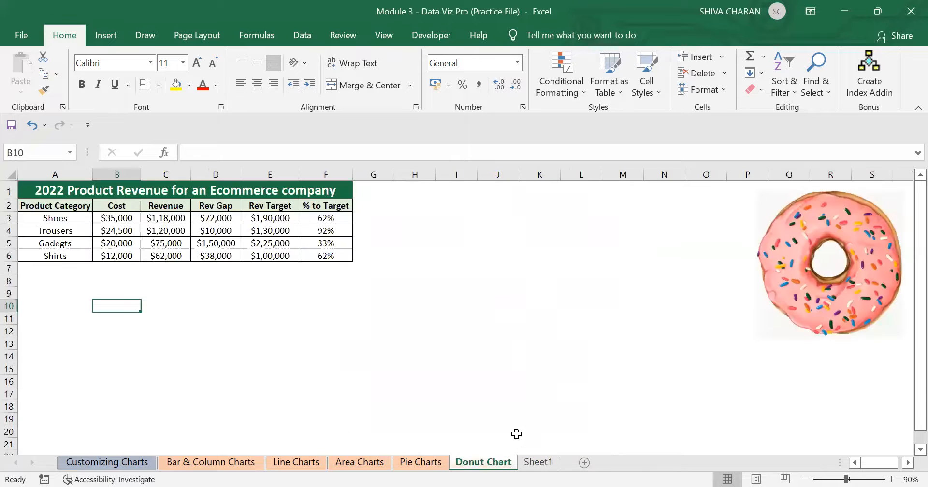
click(785, 331)
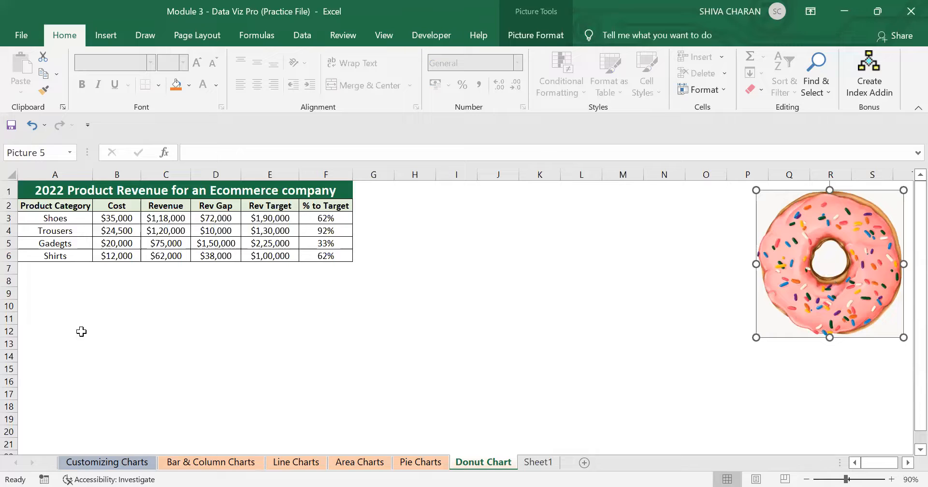
click(114, 316)
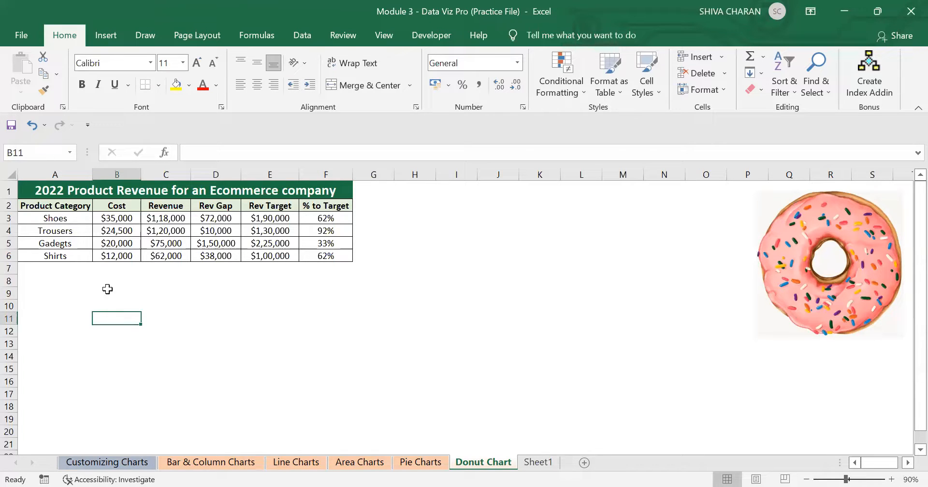
drag(55, 206, 108, 255)
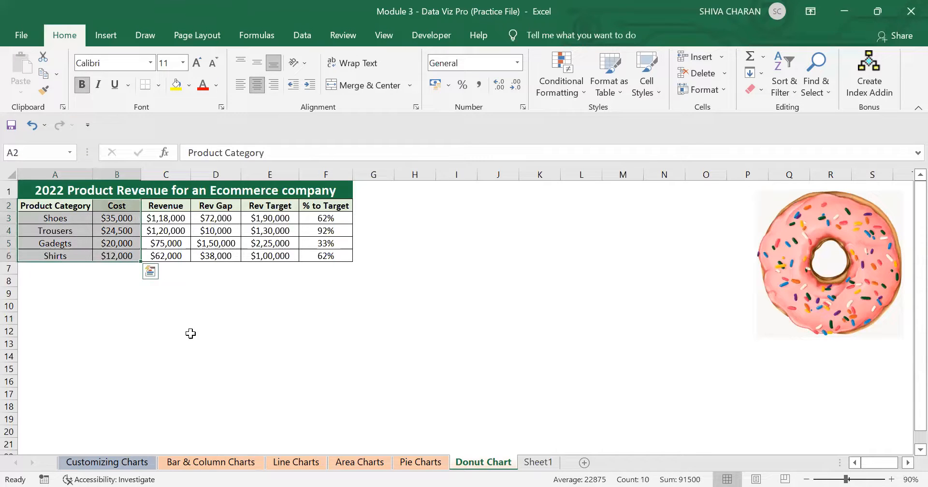
click(114, 303)
drag(54, 205, 115, 267)
click(99, 42)
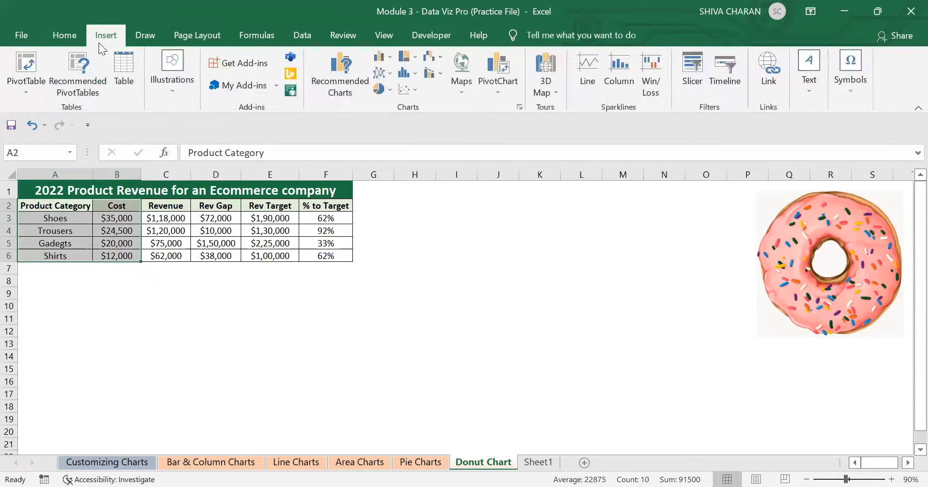
click(382, 88)
click(392, 141)
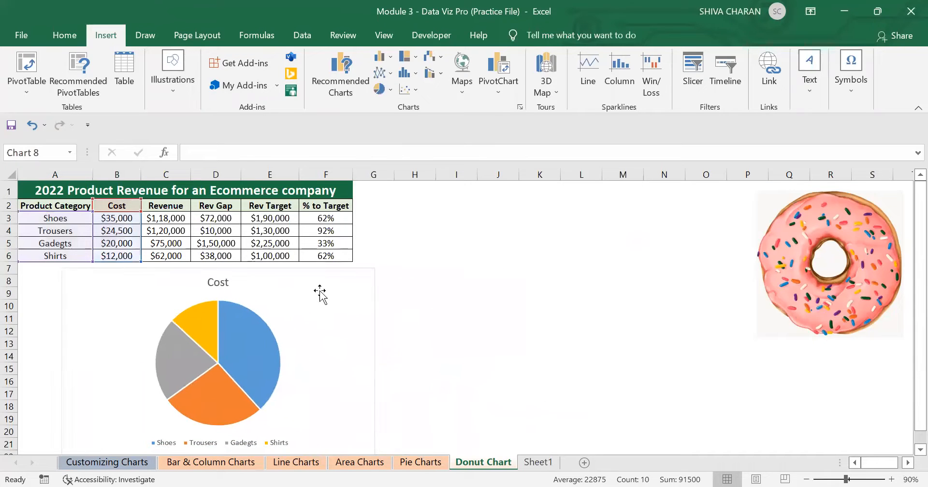
Shrink the pie chart and move it just below the data table.
click(64, 36)
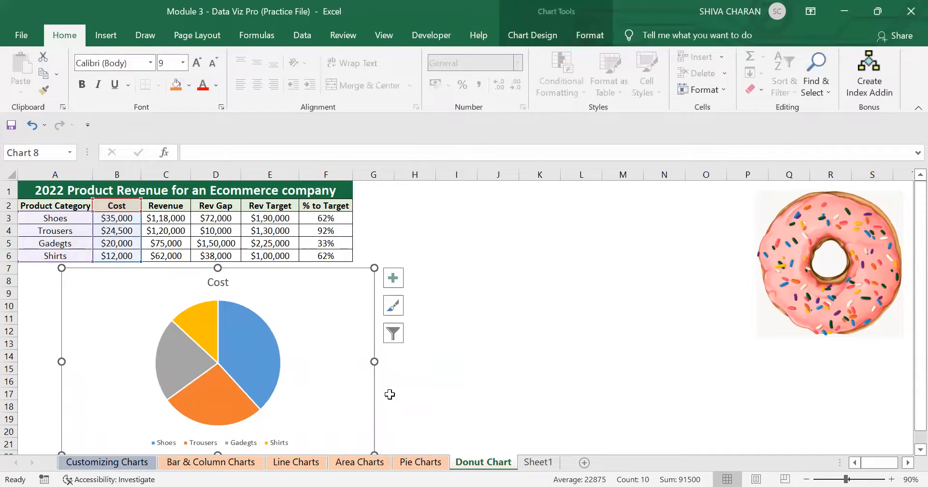
scroll(382, 392, down, 1)
drag(374, 412, 298, 389)
drag(259, 275, 231, 277)
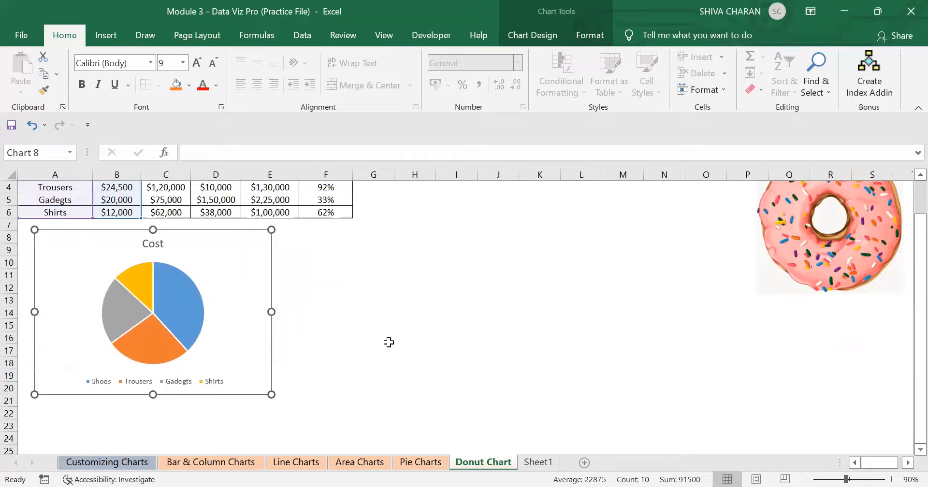
scroll(388, 343, up, 1)
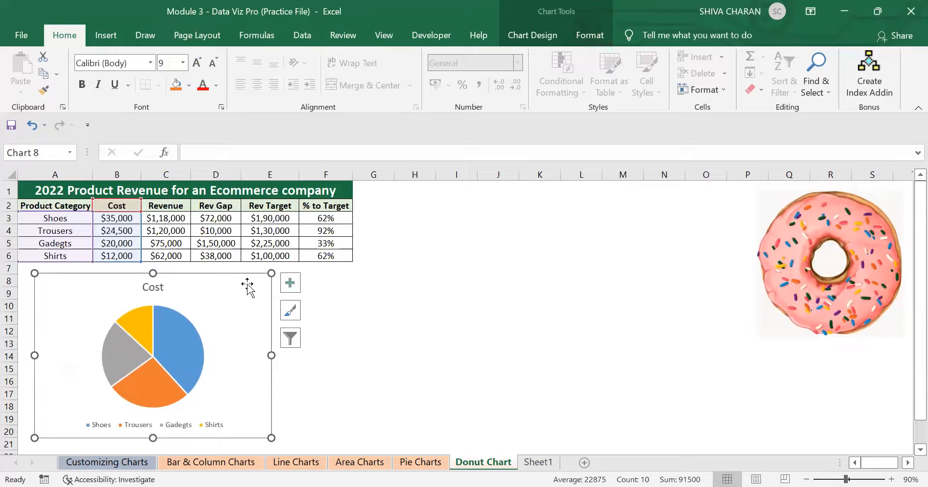
click(412, 293)
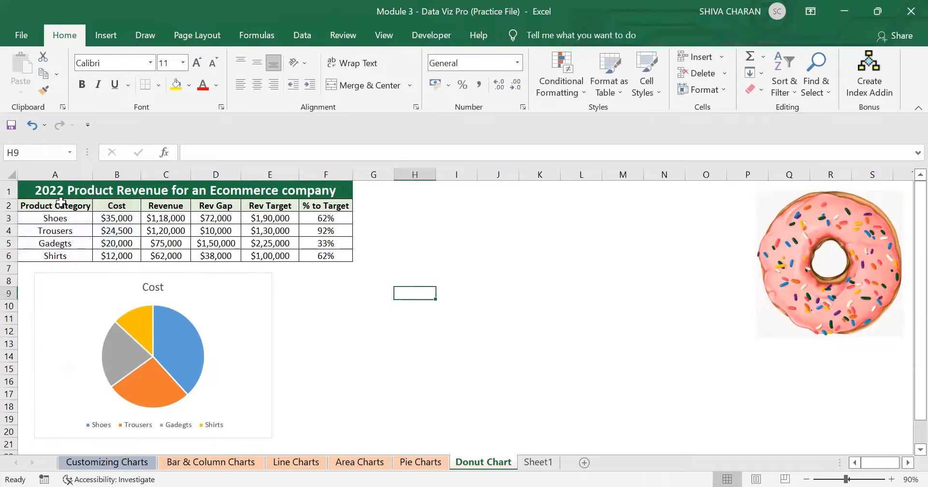
Insert a doughnut chart from the same Product Category and Cost range A2:B6.
drag(60, 208, 118, 257)
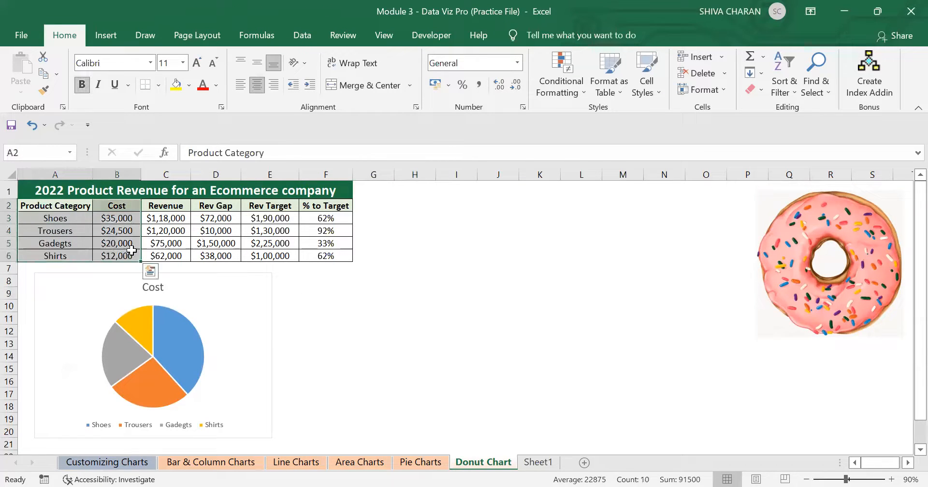
click(106, 41)
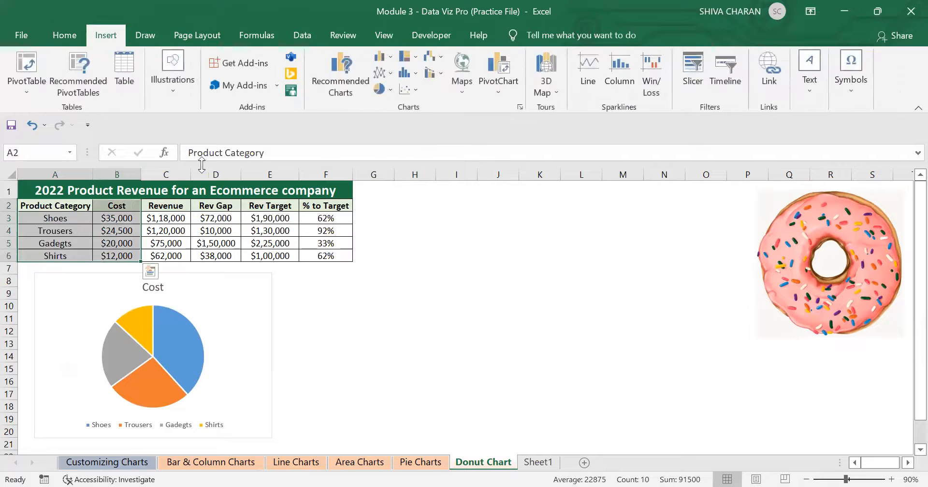
click(390, 89)
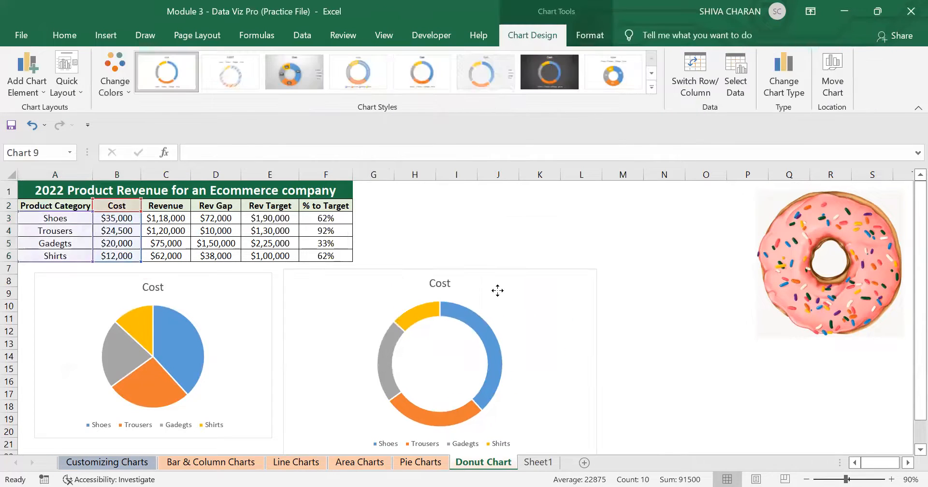
Resize the doughnut chart and place it beside the pie chart to match its size.
scroll(575, 323, down, 1)
drag(596, 412, 551, 386)
drag(518, 288, 512, 288)
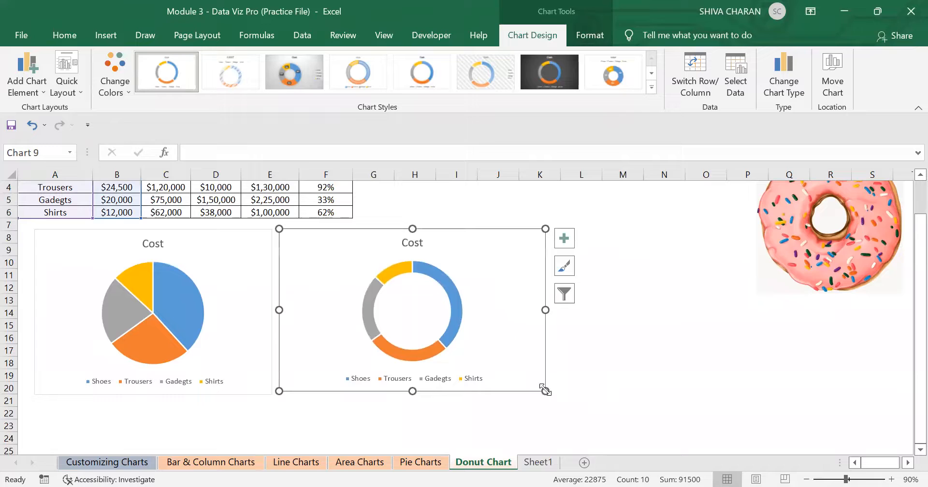
drag(545, 391, 548, 396)
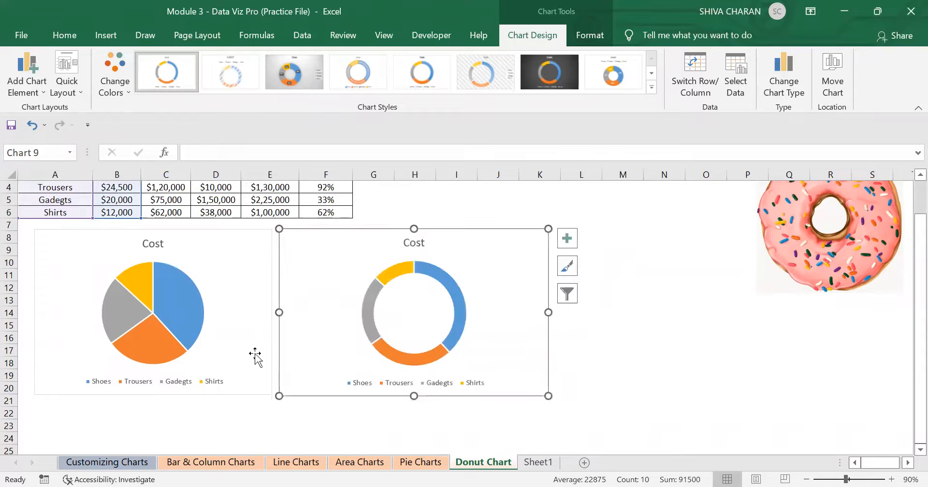
Compare the pie chart and the doughnut chart by selecting each chart and its series in turn.
click(143, 361)
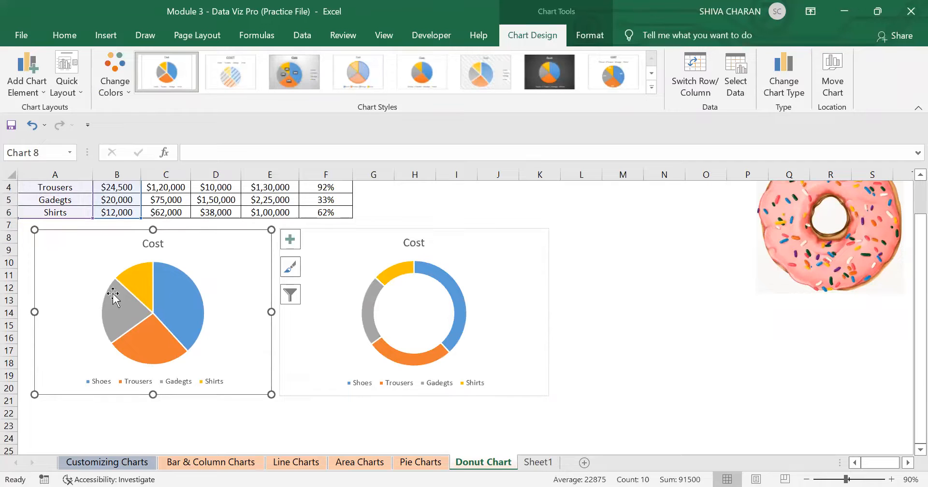
scroll(154, 290, up, 1)
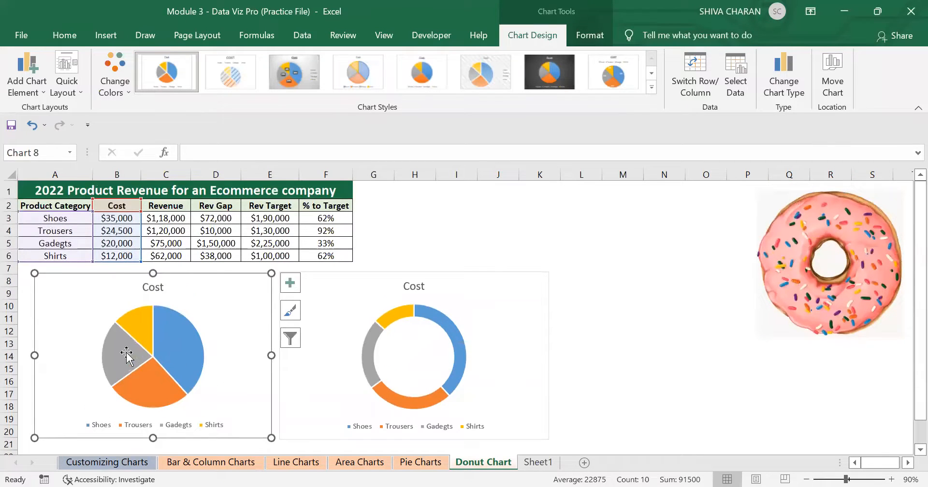
click(503, 339)
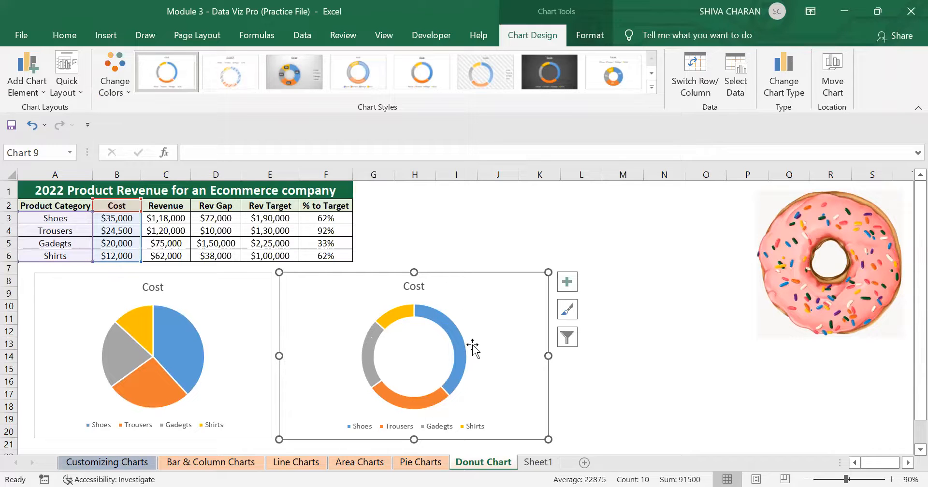
click(246, 305)
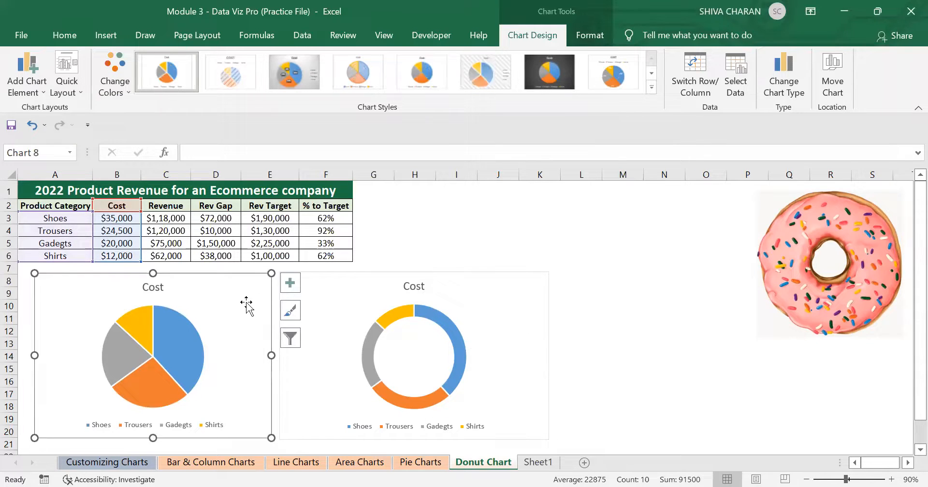
click(450, 327)
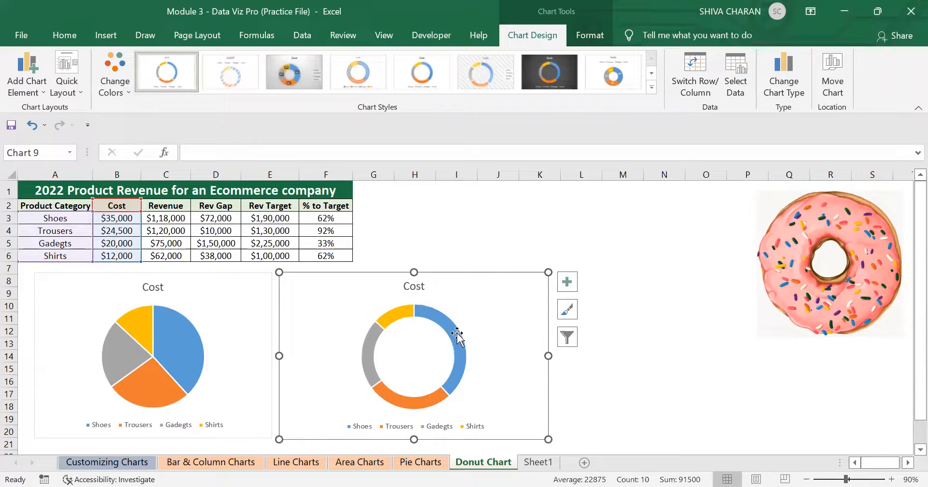
mouse_move(418, 399)
click(241, 336)
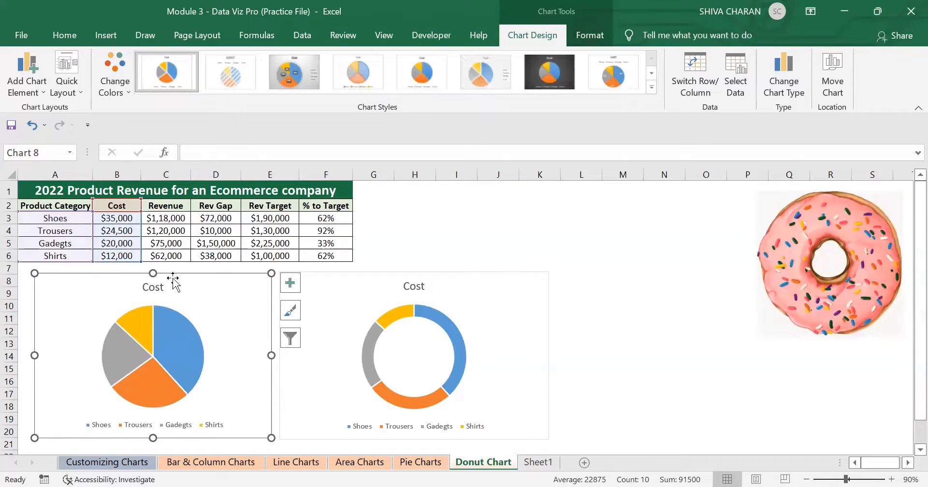
click(490, 344)
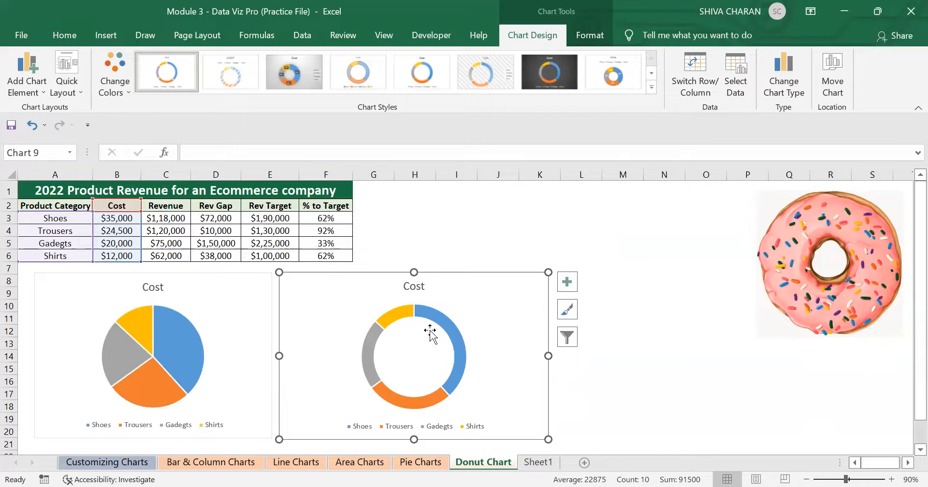
mouse_move(418, 310)
click(174, 324)
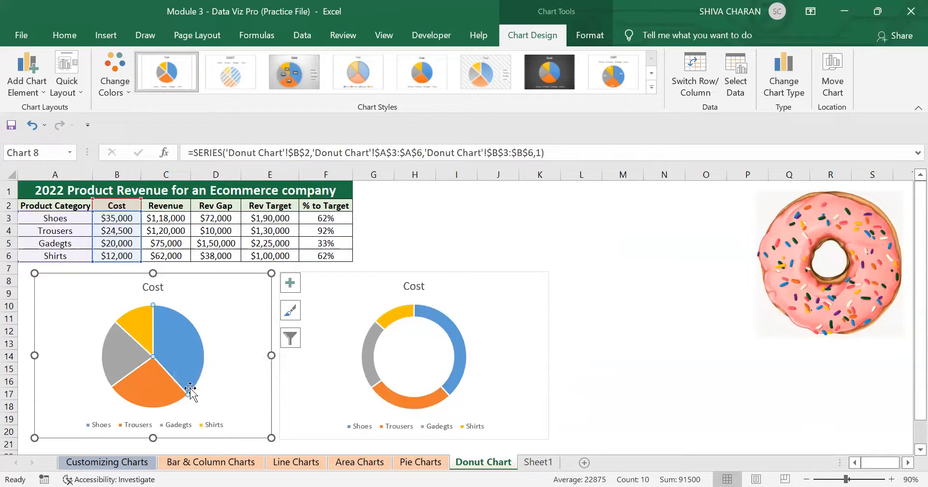
click(446, 322)
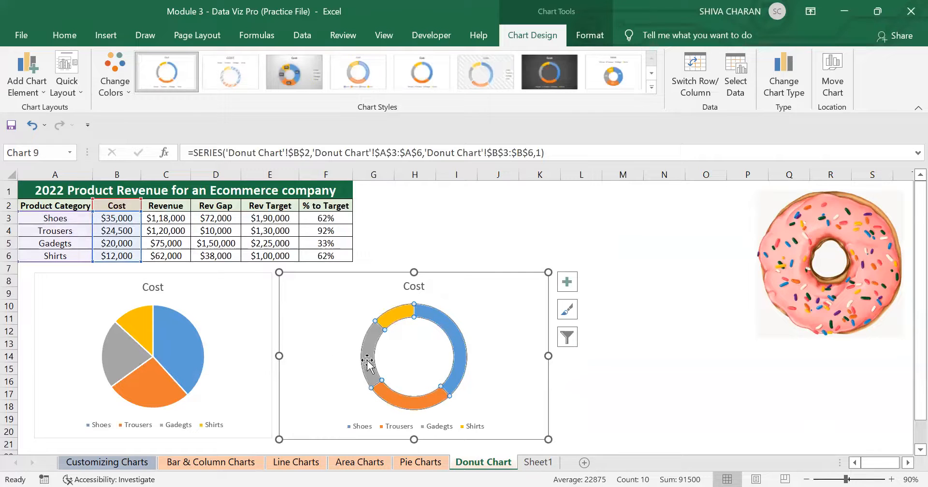
click(300, 337)
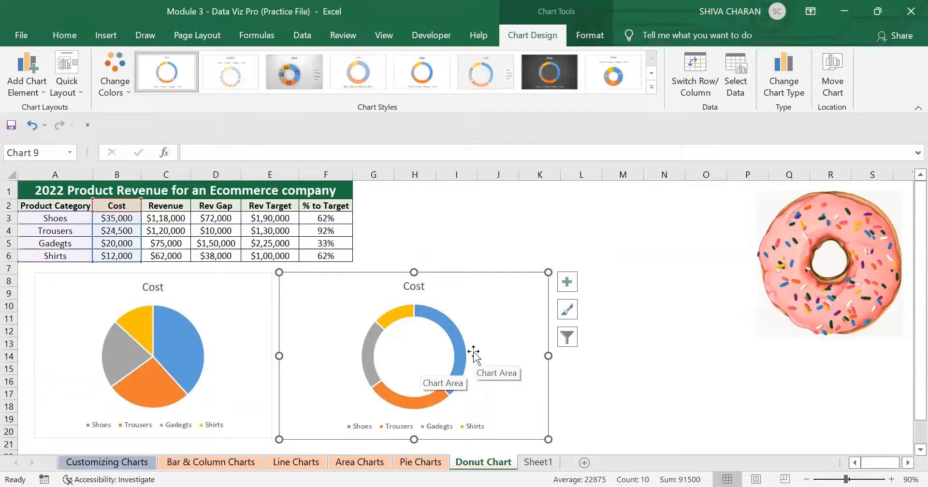
click(247, 302)
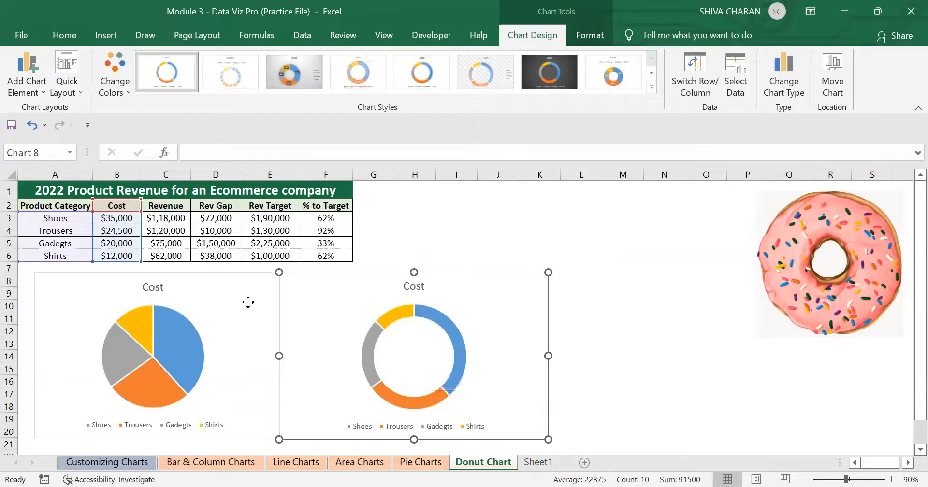
key(Delete)
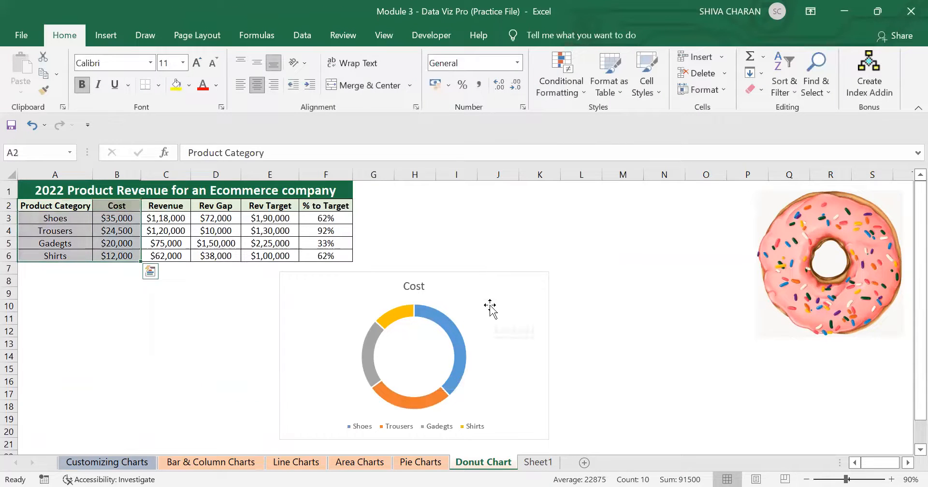
drag(491, 304, 580, 225)
drag(668, 378, 691, 393)
click(741, 406)
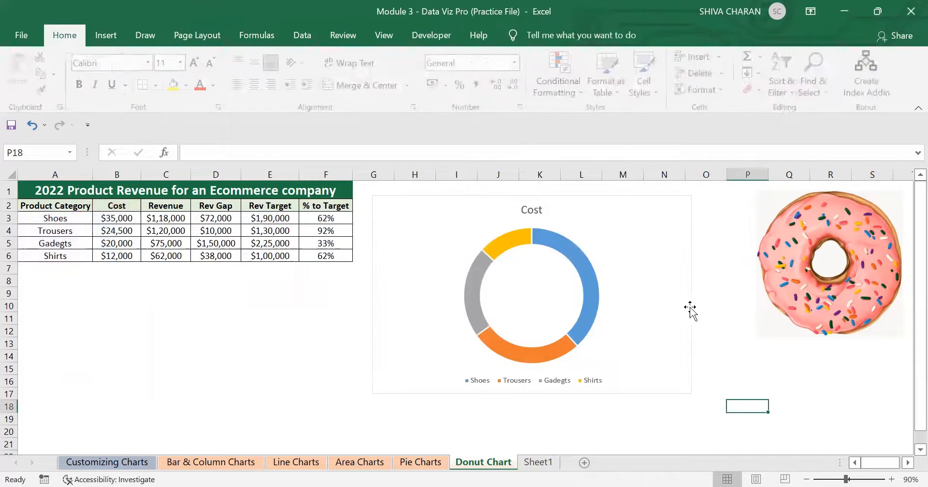
click(652, 255)
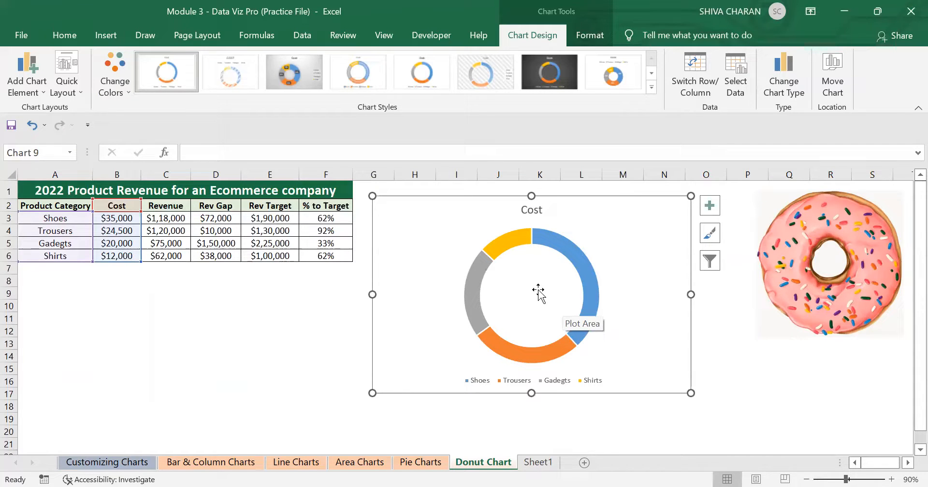
key(ctrl+z)
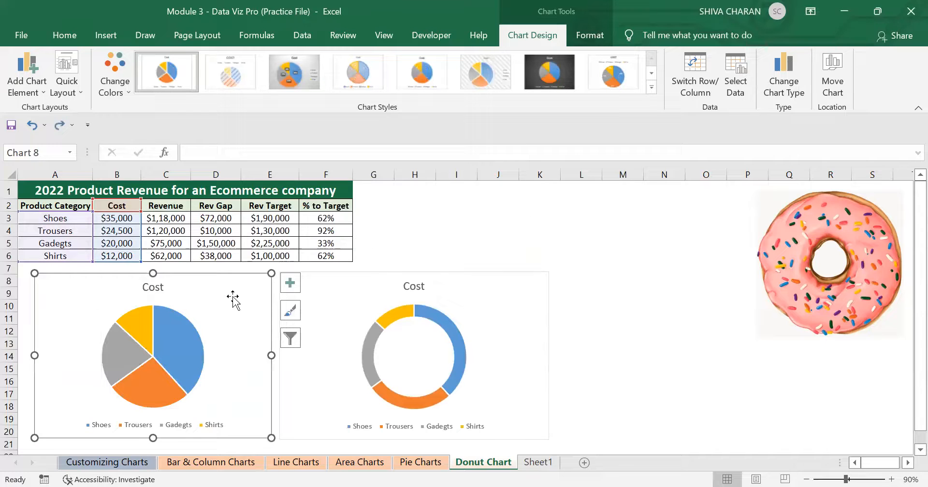
Add data labels at the Outside End position to the pie chart.
click(542, 217)
click(252, 288)
click(26, 88)
mouse_move(76, 129)
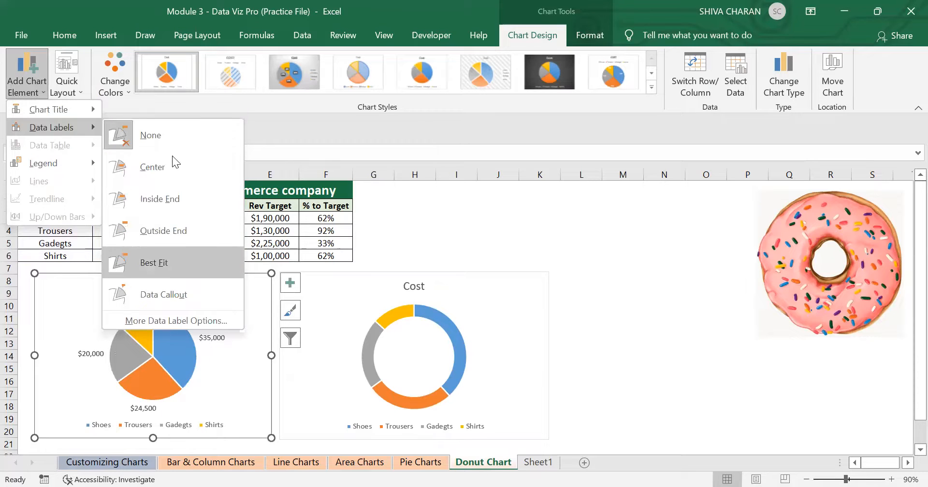
click(187, 230)
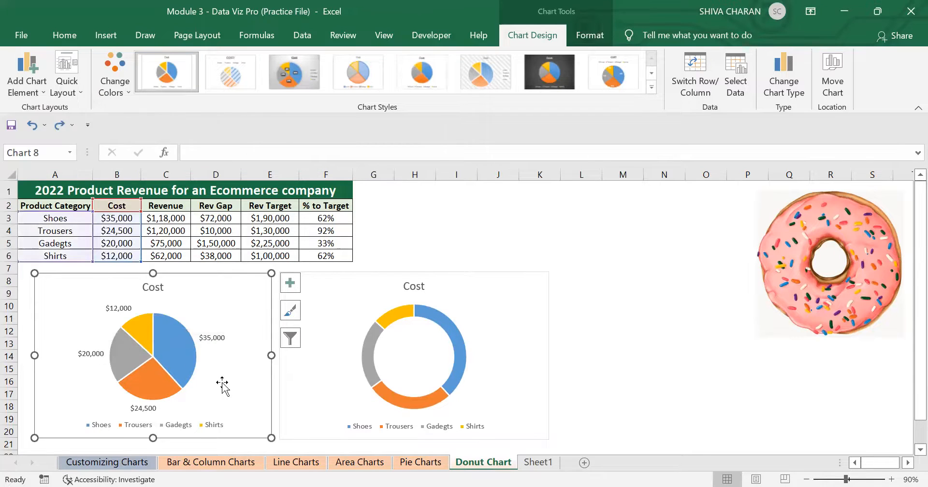
click(211, 339)
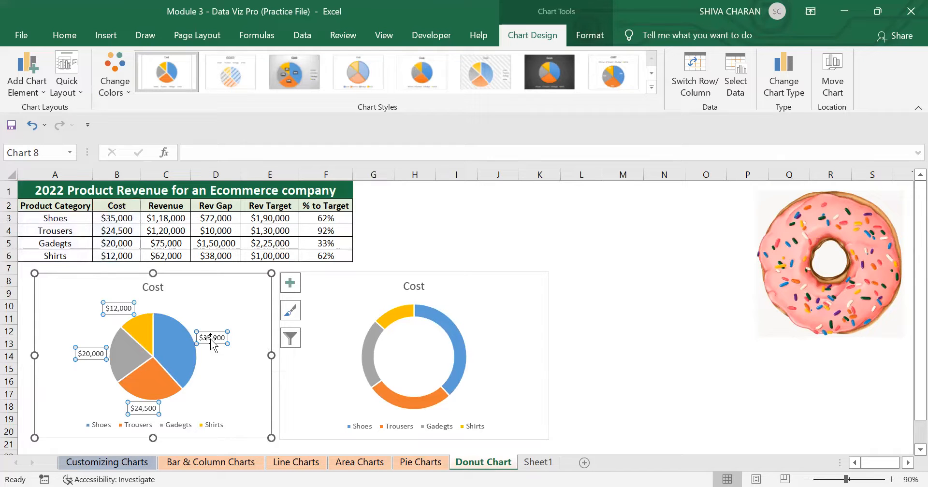
click(289, 283)
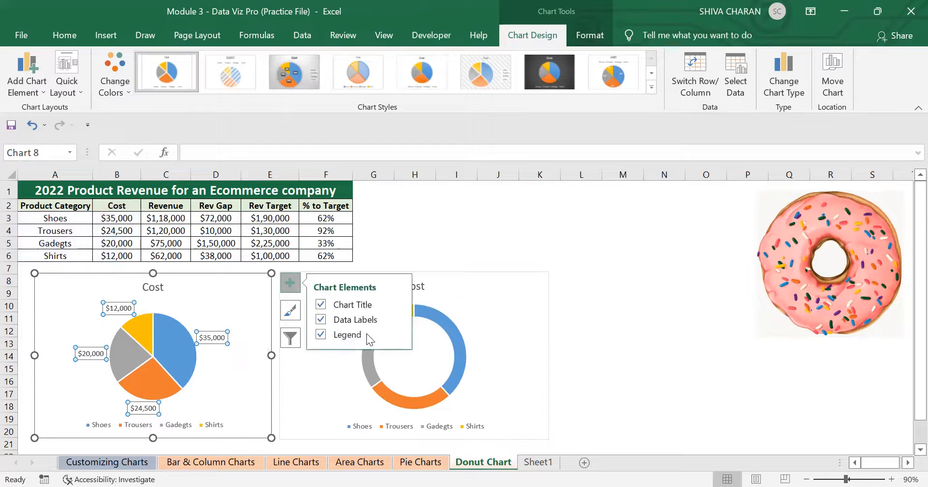
click(397, 318)
click(441, 418)
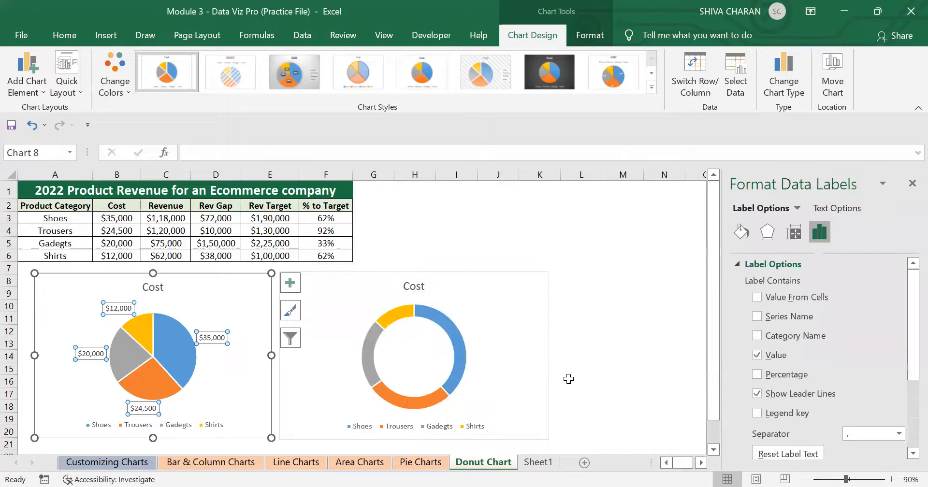
click(911, 183)
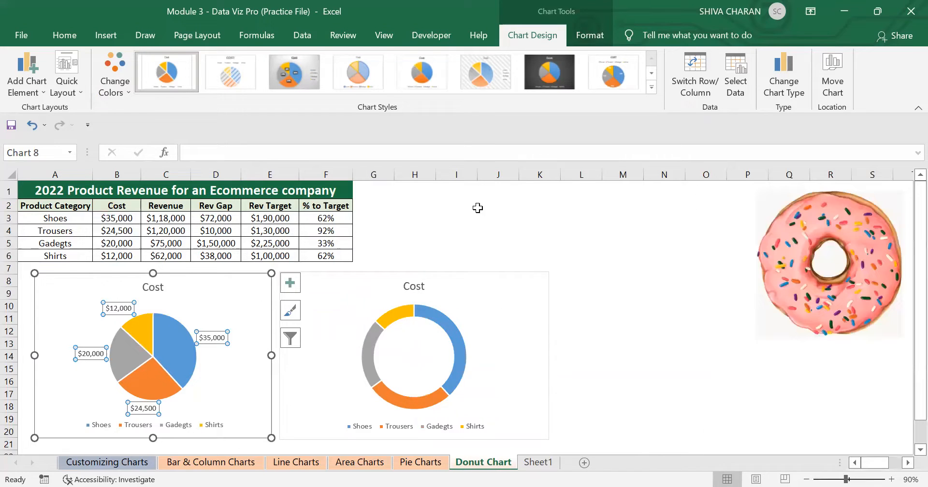
click(29, 93)
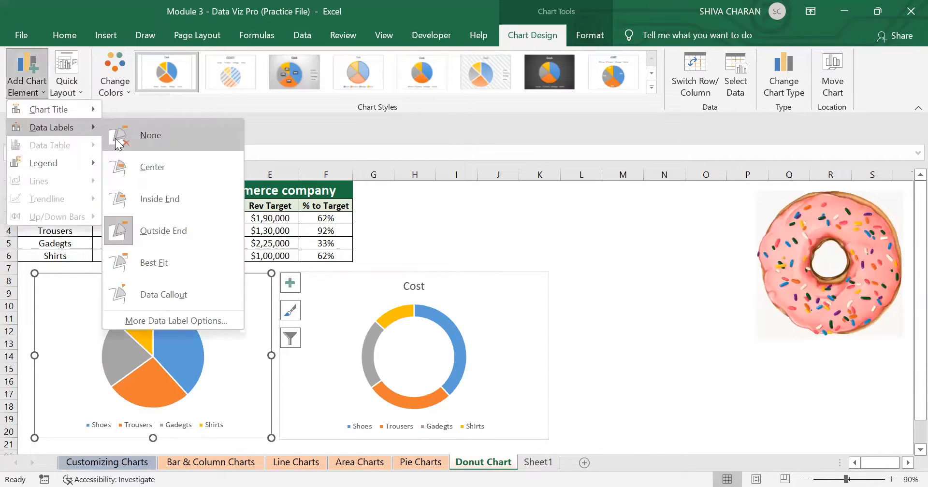
click(290, 285)
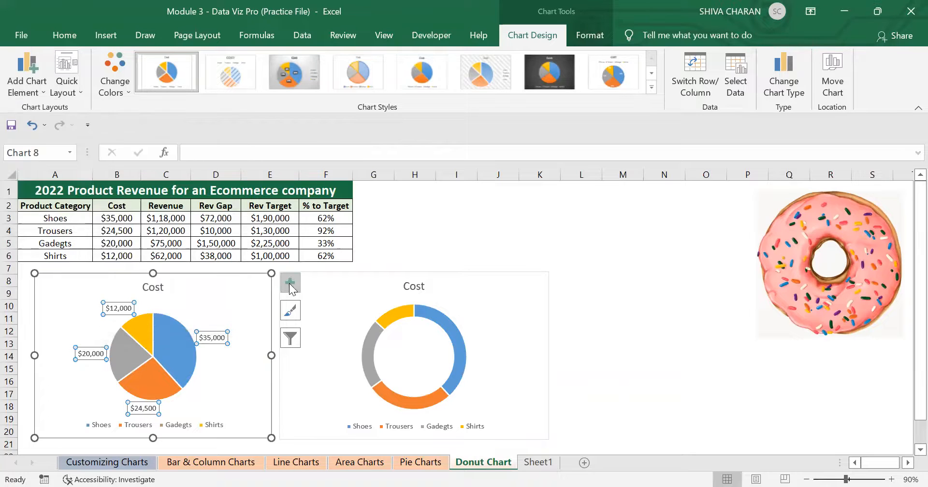
Change the pie chart's data labels to show Category Name and Percentage instead of Value.
click(289, 283)
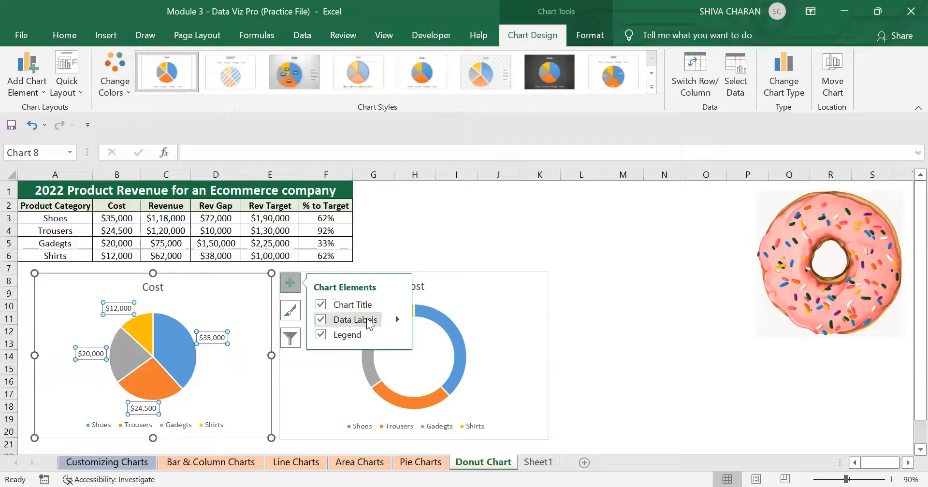
click(397, 319)
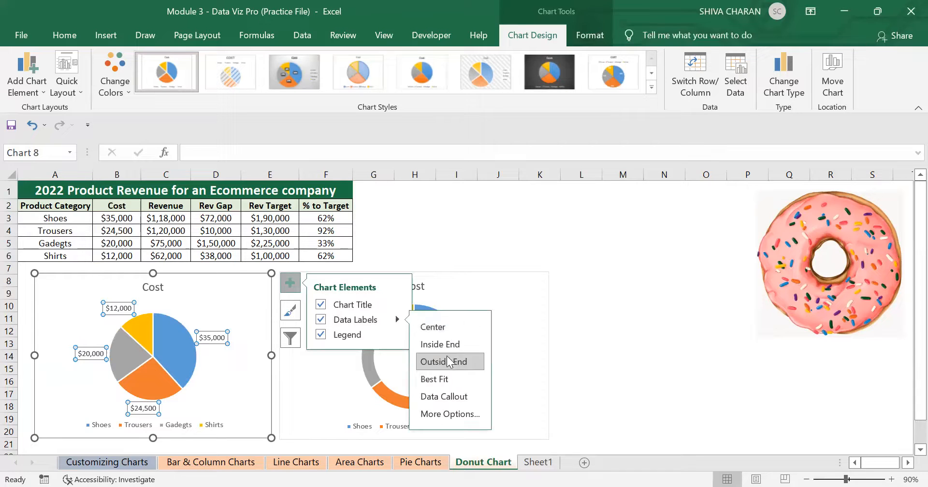
click(453, 415)
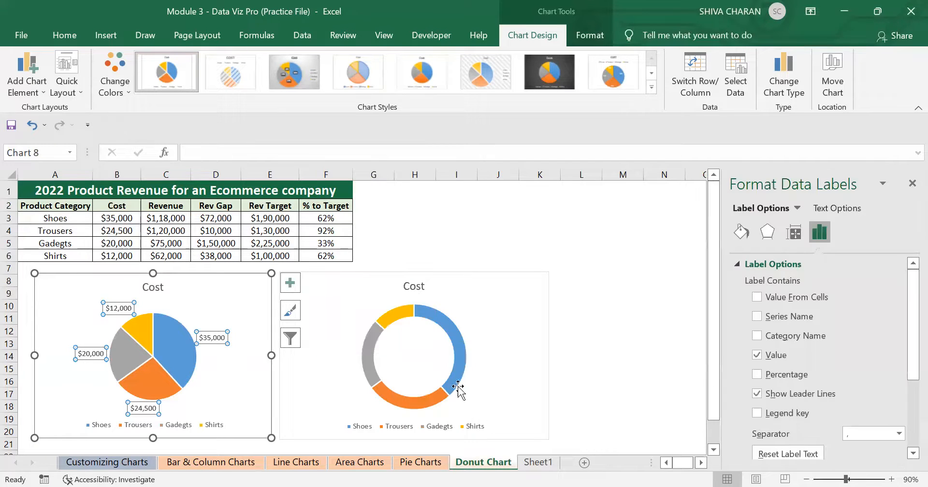
click(757, 375)
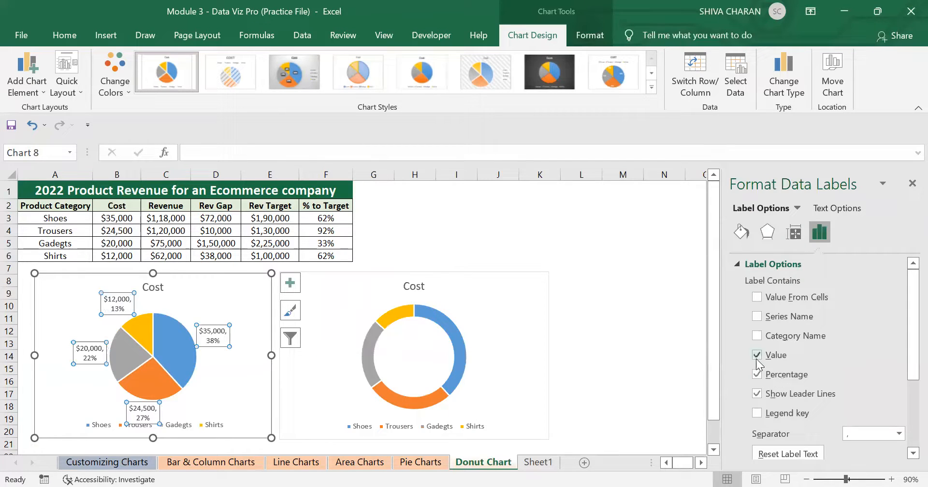
click(757, 356)
click(754, 336)
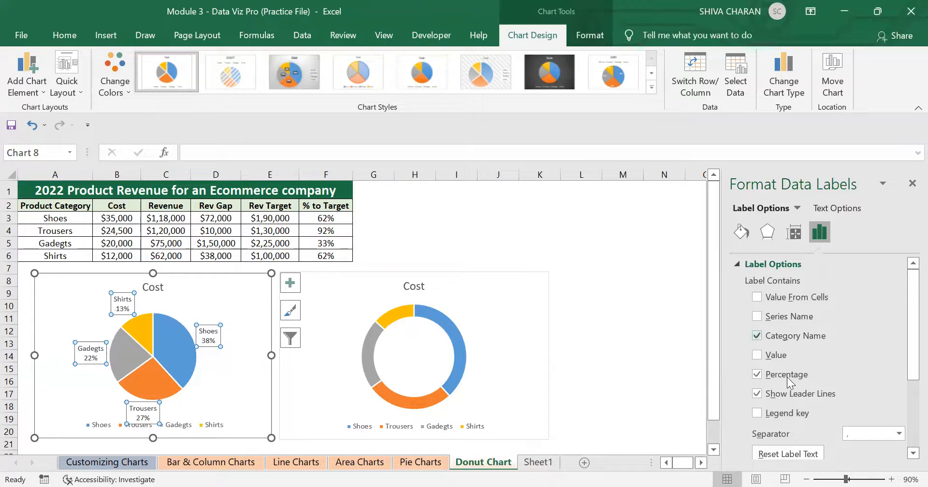
click(912, 183)
Add Data Callout labels to the doughnut chart.
click(200, 423)
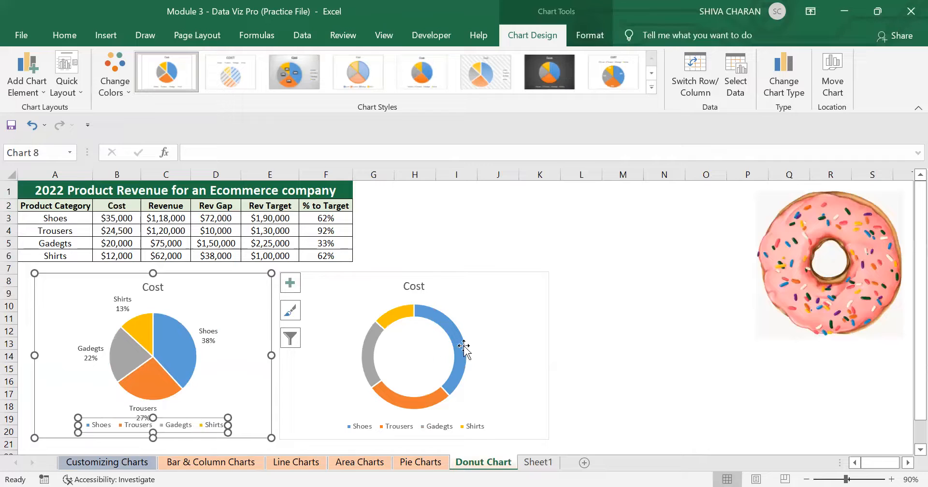
click(489, 333)
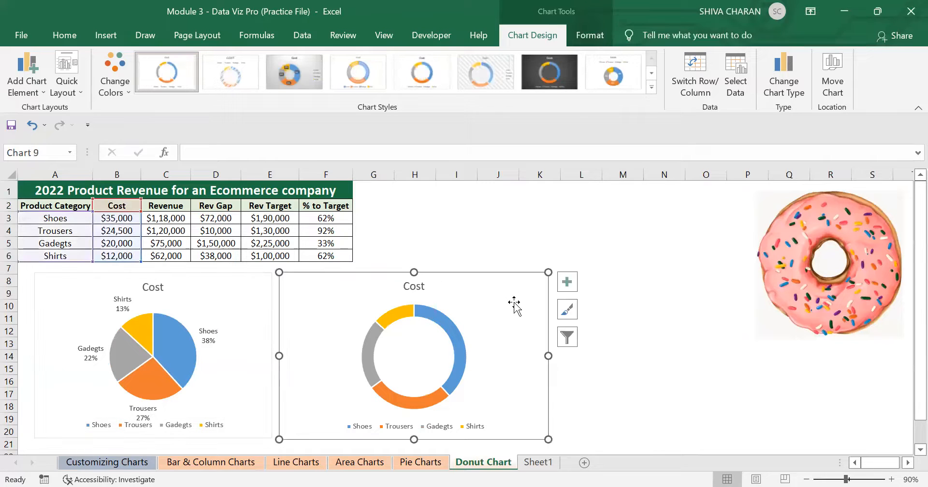
click(41, 92)
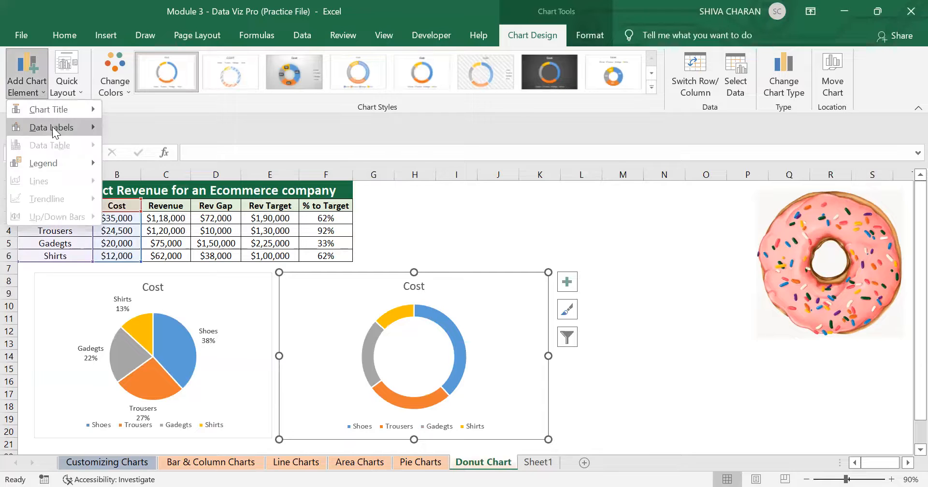
mouse_move(52, 127)
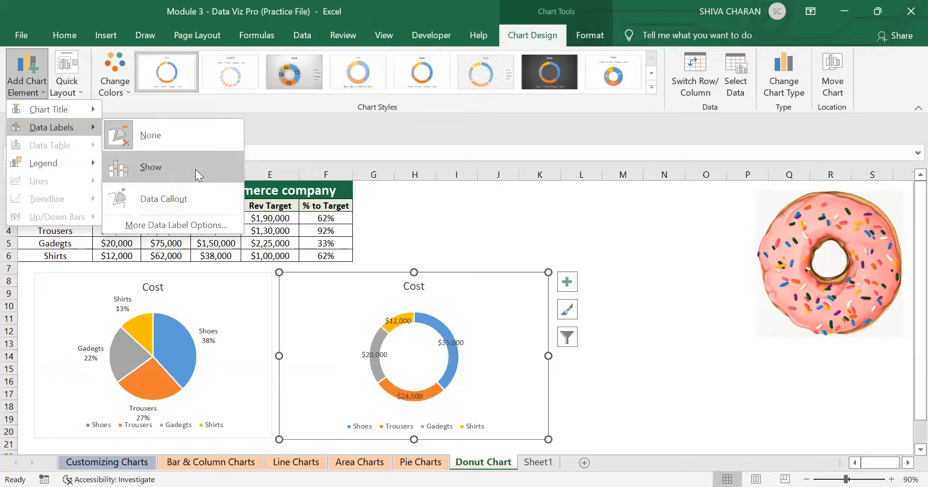
click(199, 200)
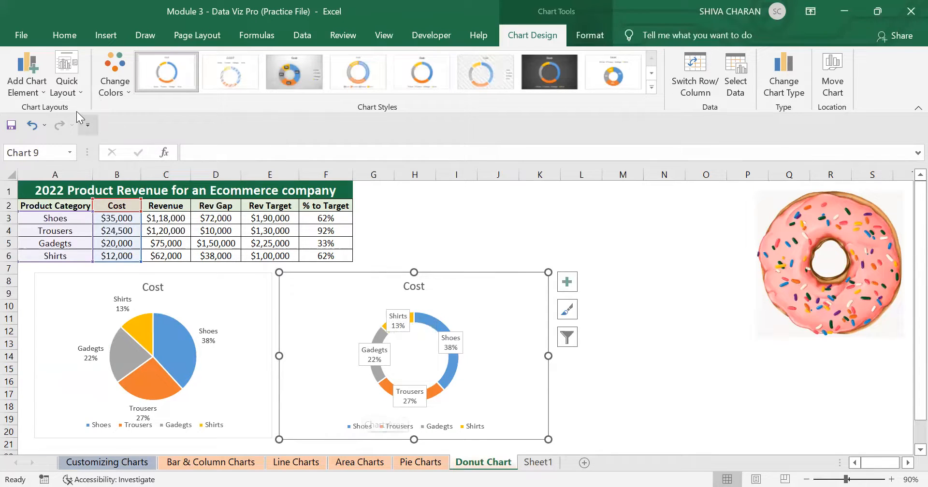
Add the Value to the doughnut chart's data labels.
click(28, 82)
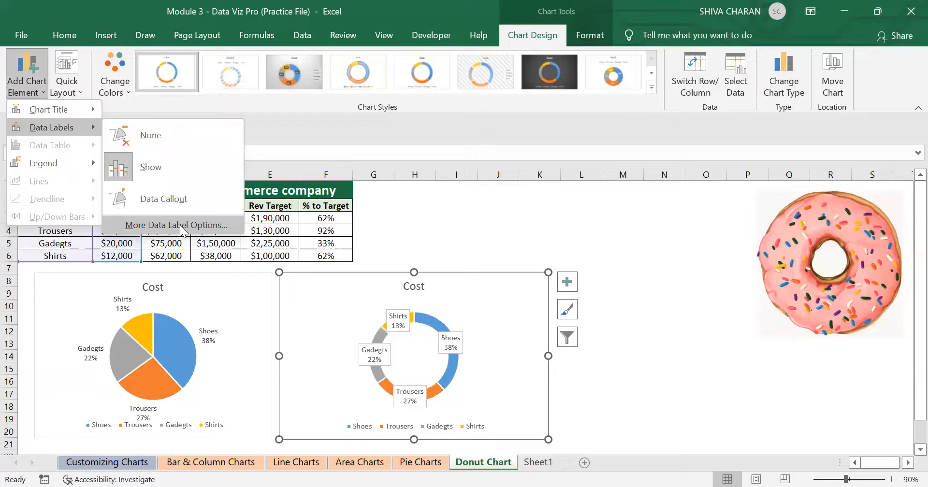
click(179, 225)
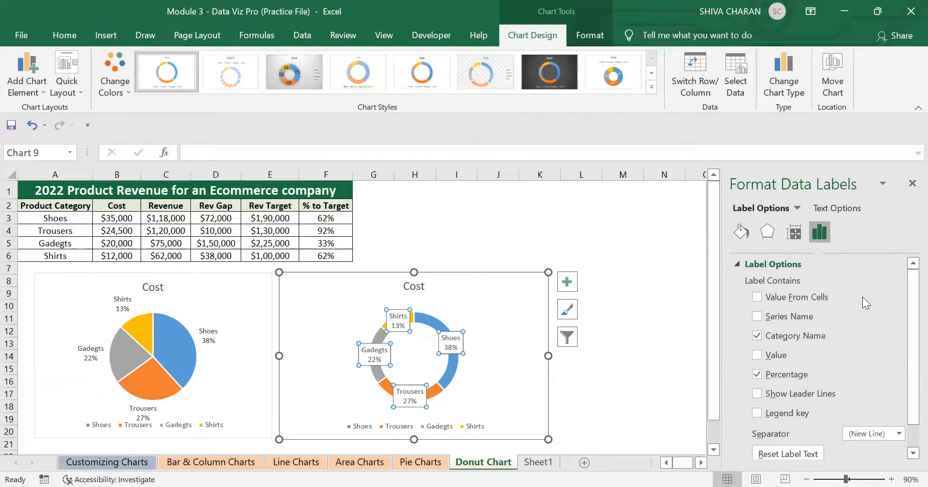
click(759, 356)
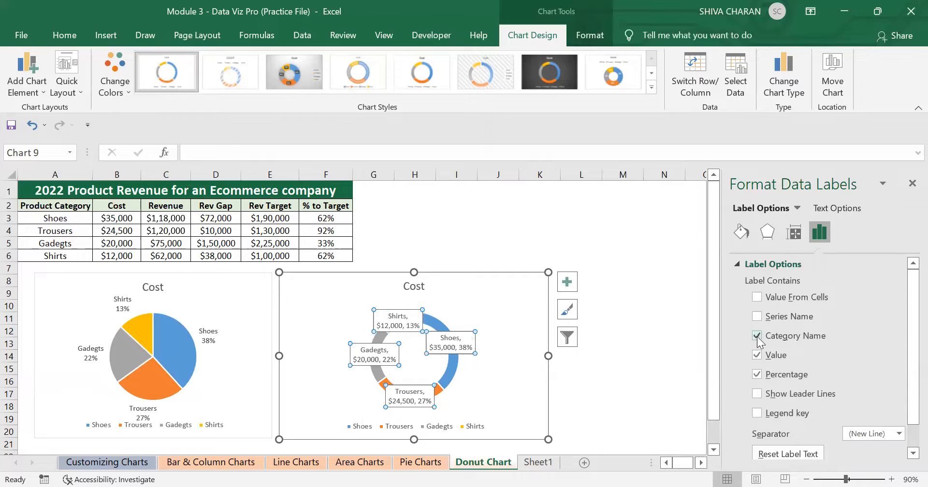
click(912, 183)
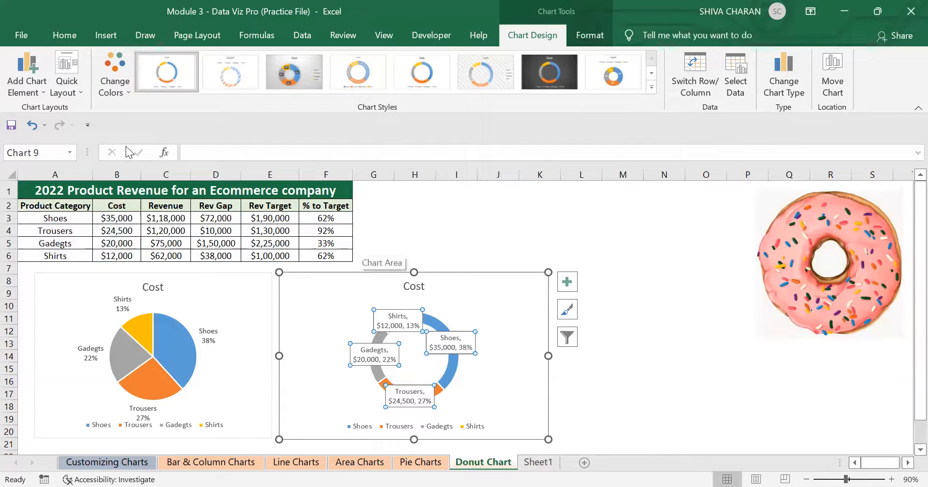
Remove all data labels from the doughnut chart.
click(29, 81)
mouse_move(69, 129)
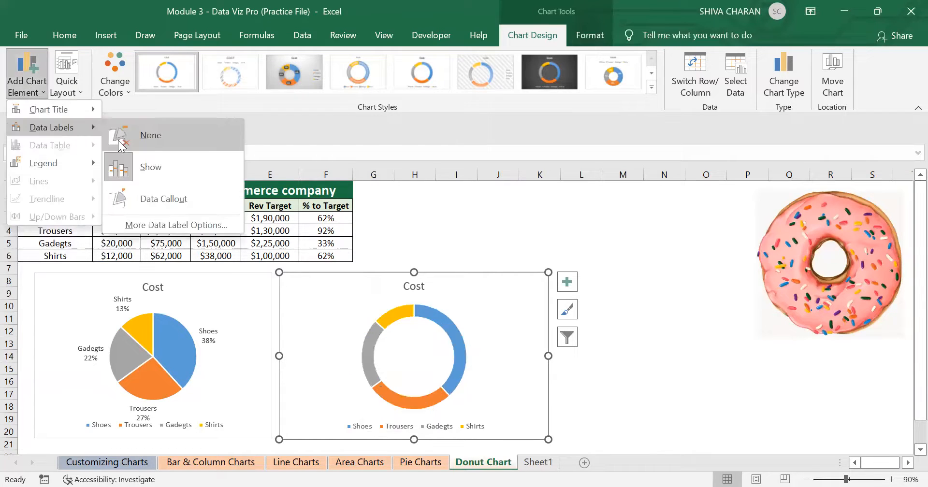
click(121, 144)
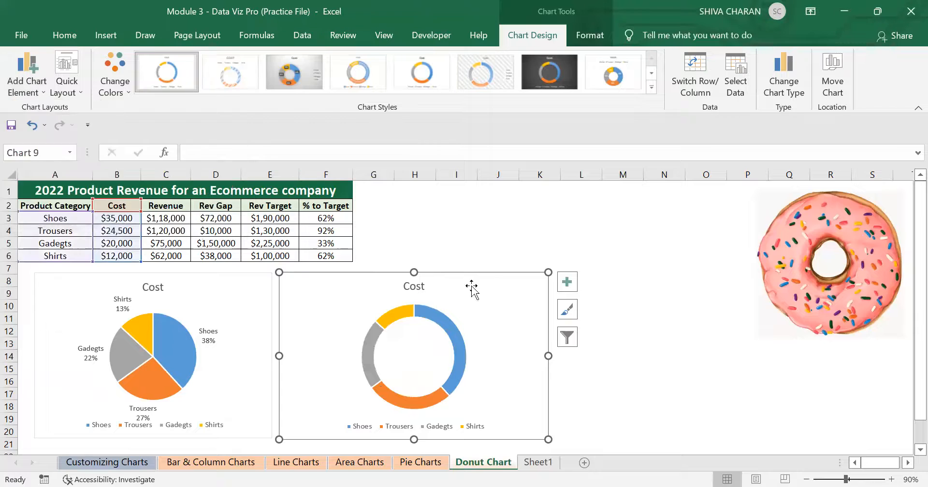
Restore the doughnut chart's data labels showing Category Name and Percentage, briefly testing the Value and Category Name options.
click(27, 82)
mouse_move(58, 128)
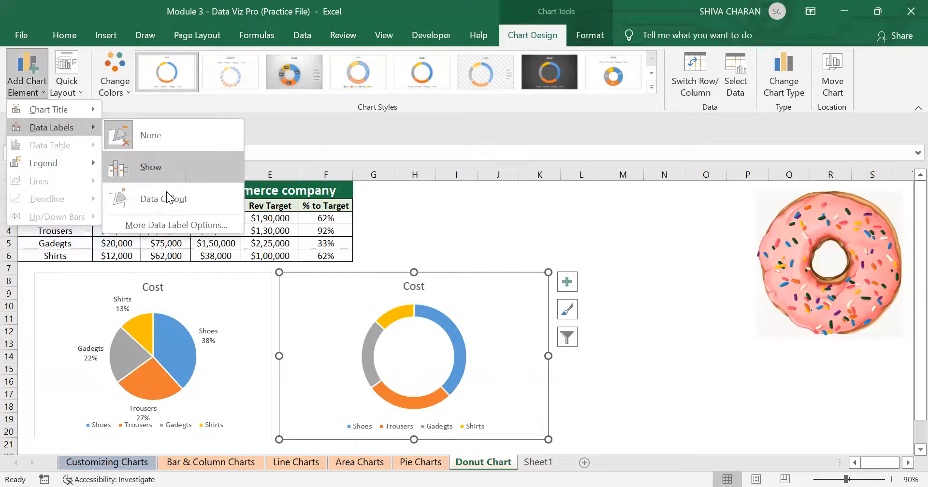
click(176, 224)
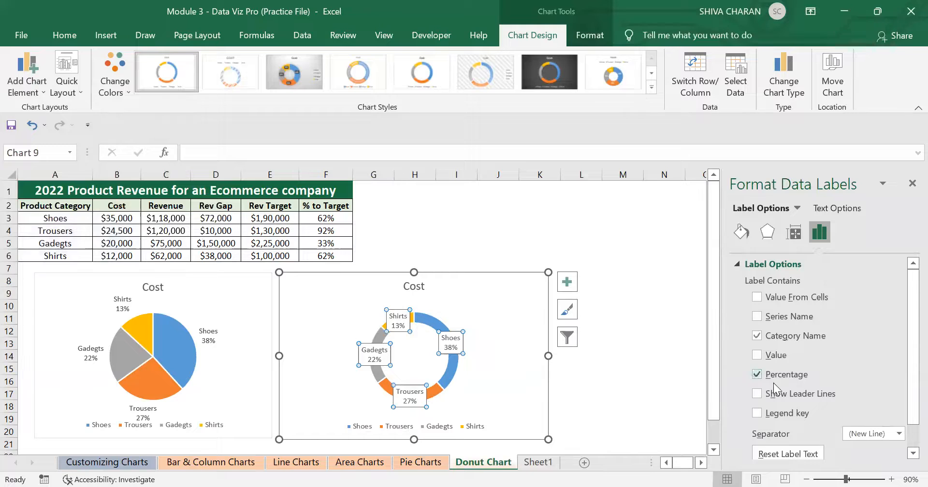
click(757, 355)
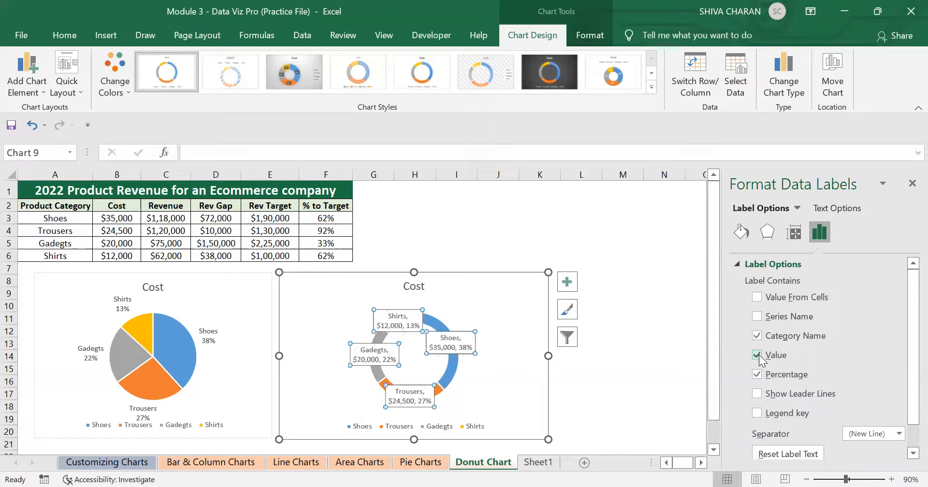
click(757, 355)
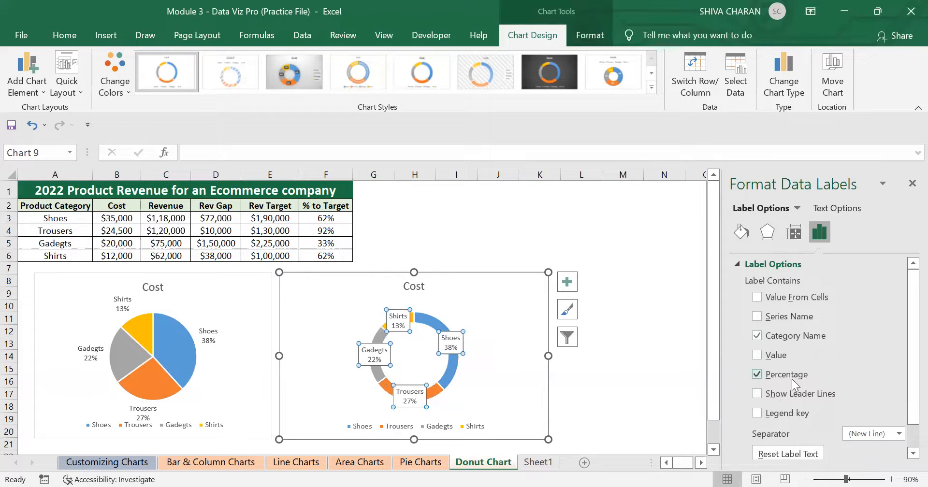
click(757, 336)
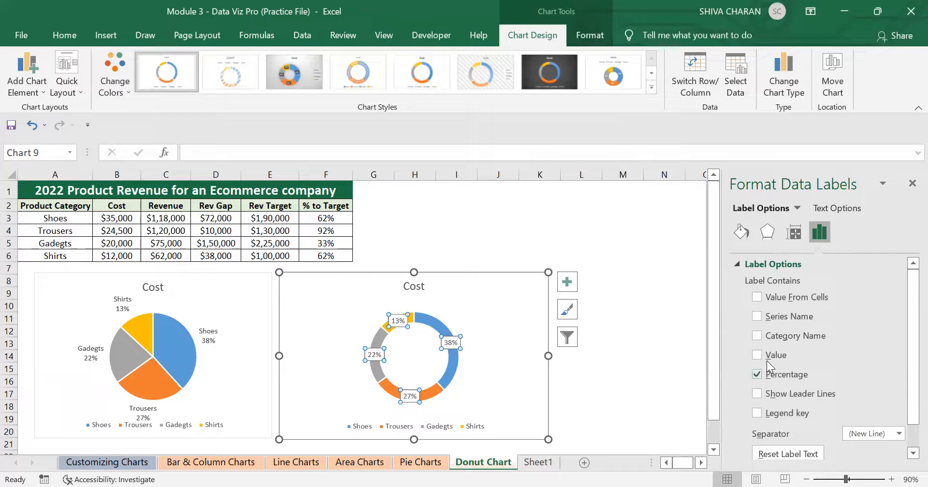
click(758, 339)
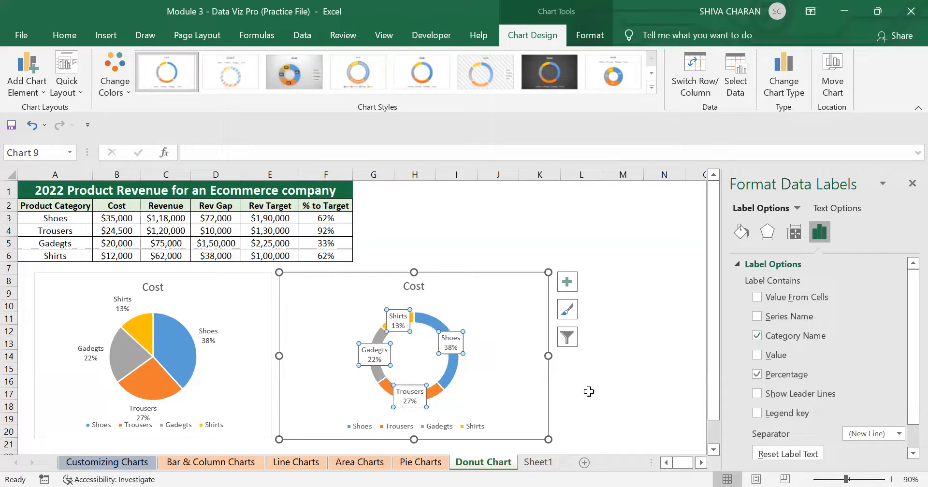
Close the label options and undo the last two data label changes on the doughnut chart.
click(911, 183)
click(610, 384)
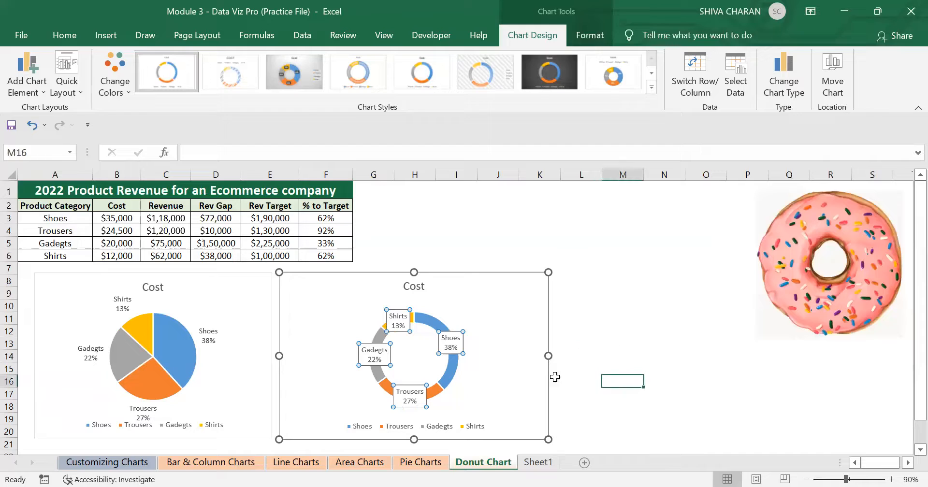
click(459, 347)
key(ctrl+z)
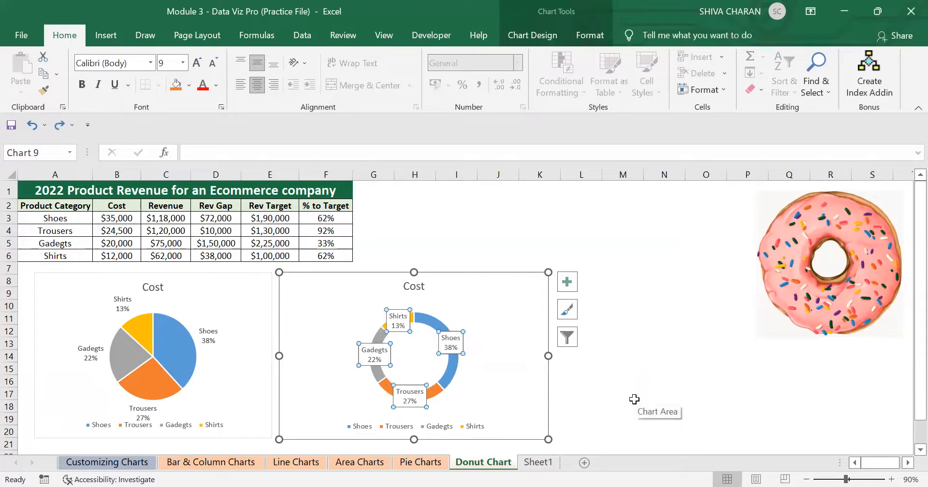
key(ctrl+z)
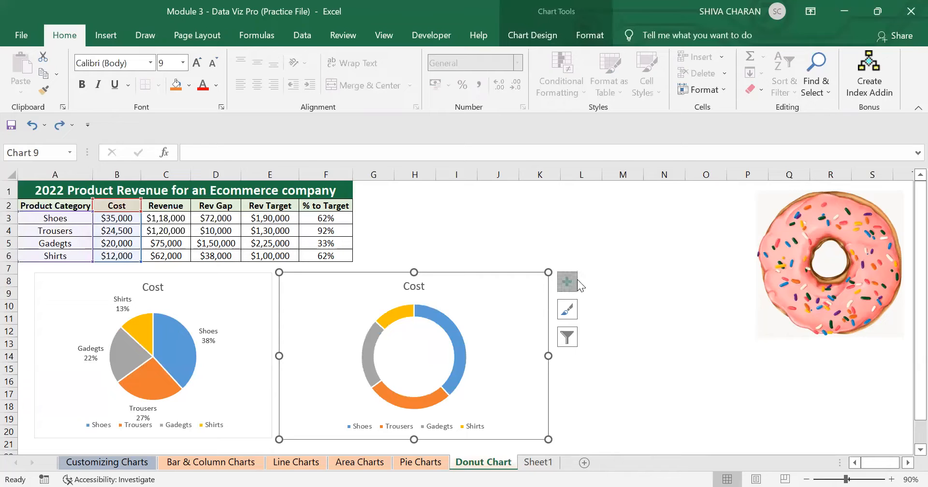
Add data labels back to the doughnut chart through the more label options, keeping Category Name and Percentage.
click(567, 282)
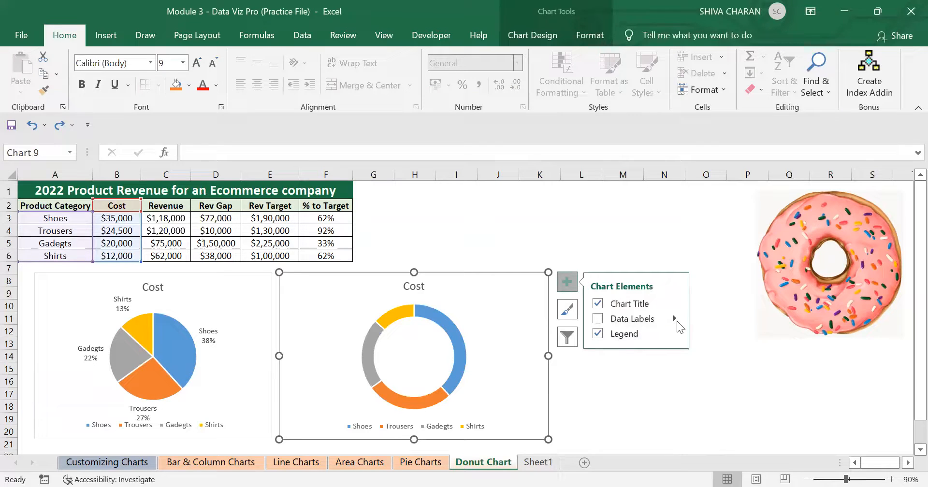
click(676, 321)
click(729, 359)
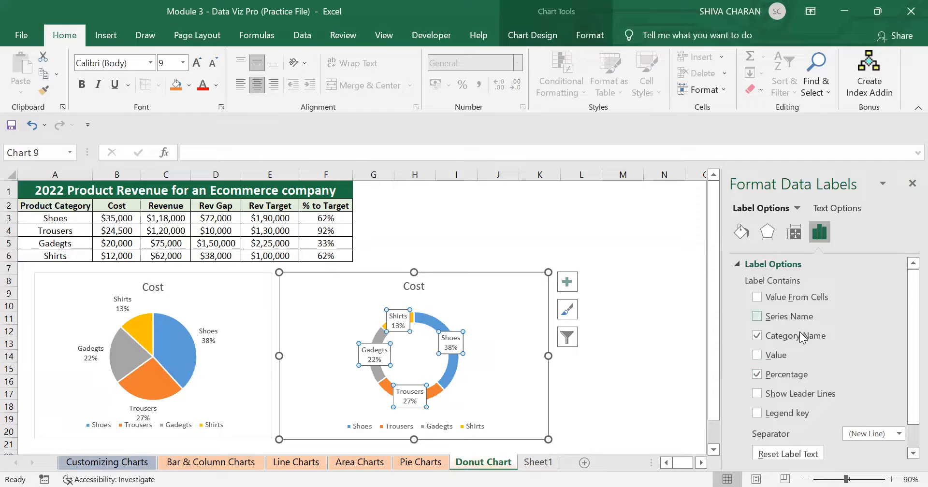
click(912, 184)
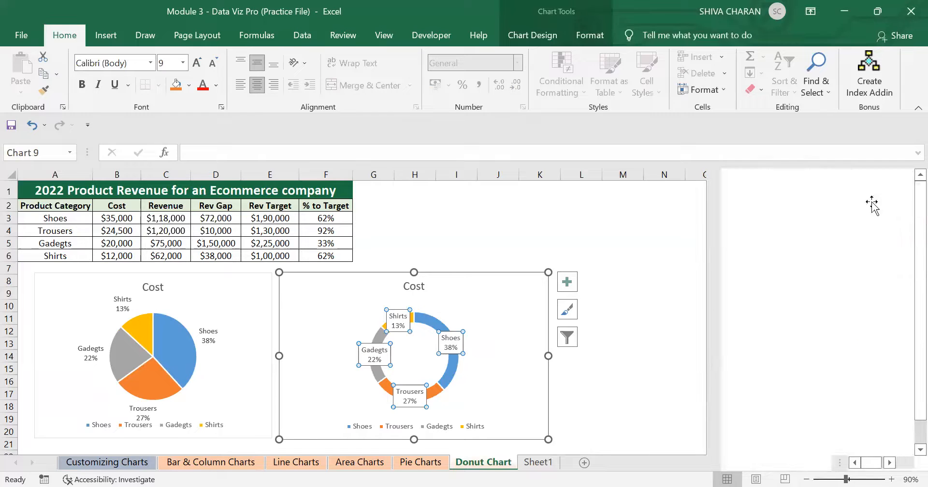
Drag the Shoes, Trousers and Gadgets data labels outside the doughnut ring.
click(514, 367)
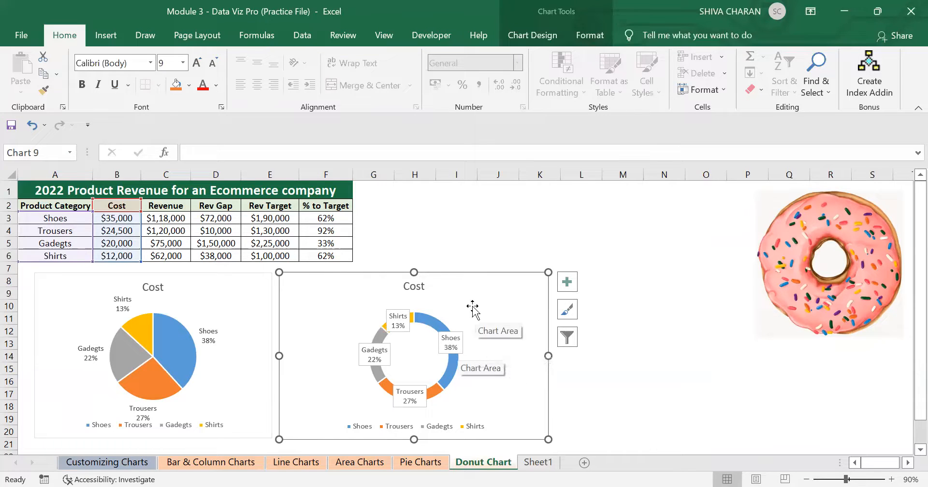
click(457, 344)
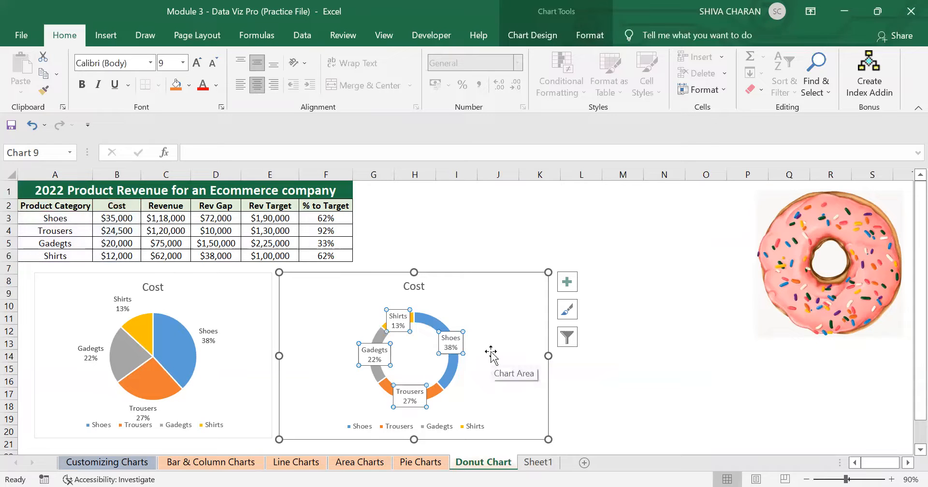
click(449, 344)
drag(449, 344, 471, 331)
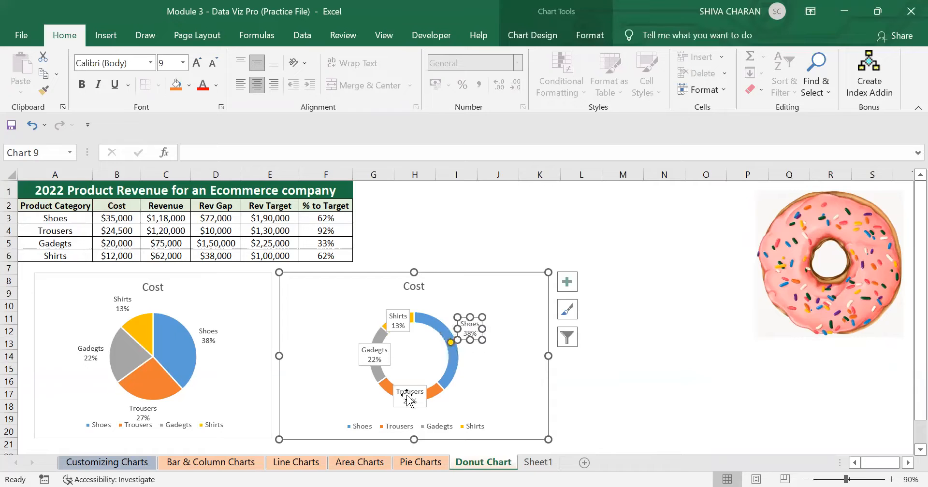
drag(409, 398, 453, 409)
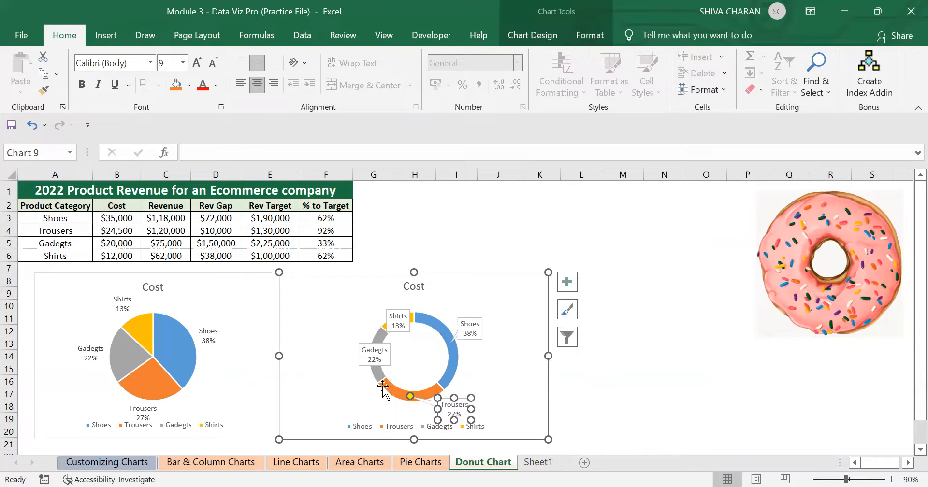
drag(374, 358, 347, 360)
click(490, 293)
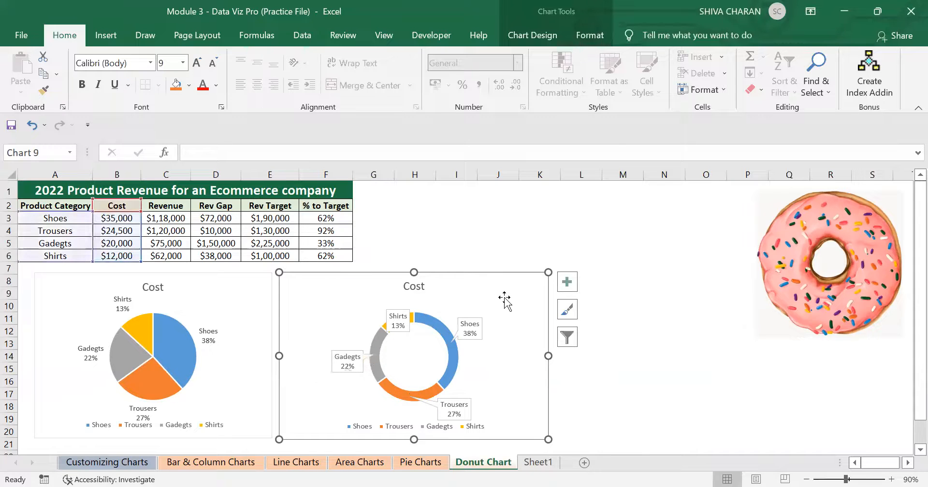
Delete the doughnut chart.
key(Delete)
click(540, 306)
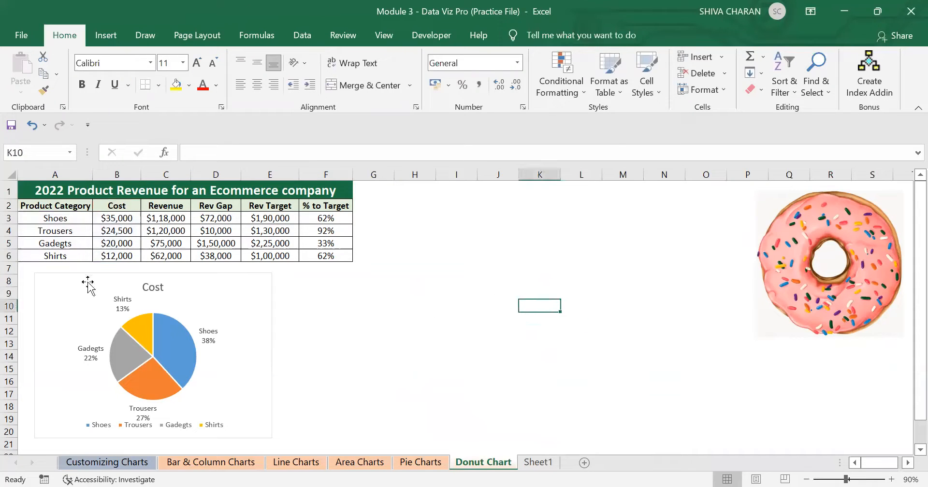
Insert a new doughnut chart from the Product Category and Cost data in A2:B6.
drag(57, 209, 123, 256)
click(106, 35)
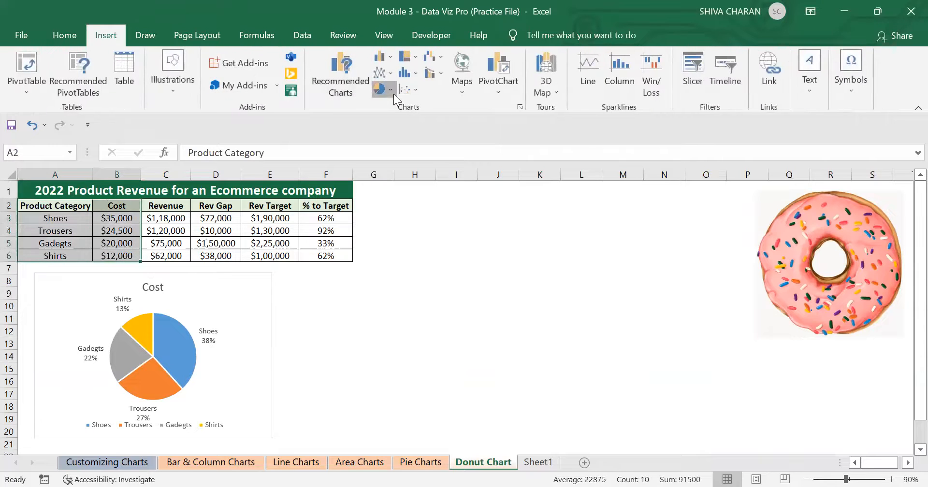
click(394, 94)
click(397, 248)
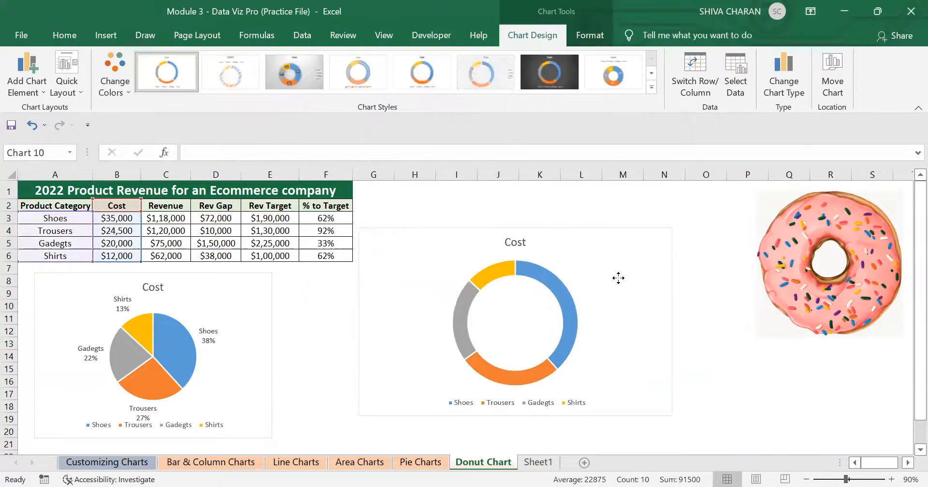
Add data labels to the new doughnut chart showing Category Name and Percentage instead of Value.
drag(618, 278, 623, 274)
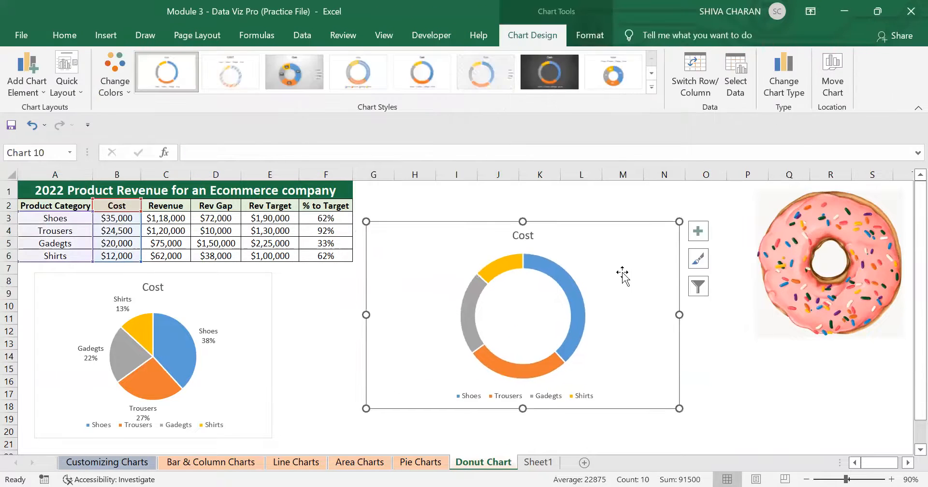
click(27, 80)
mouse_move(51, 127)
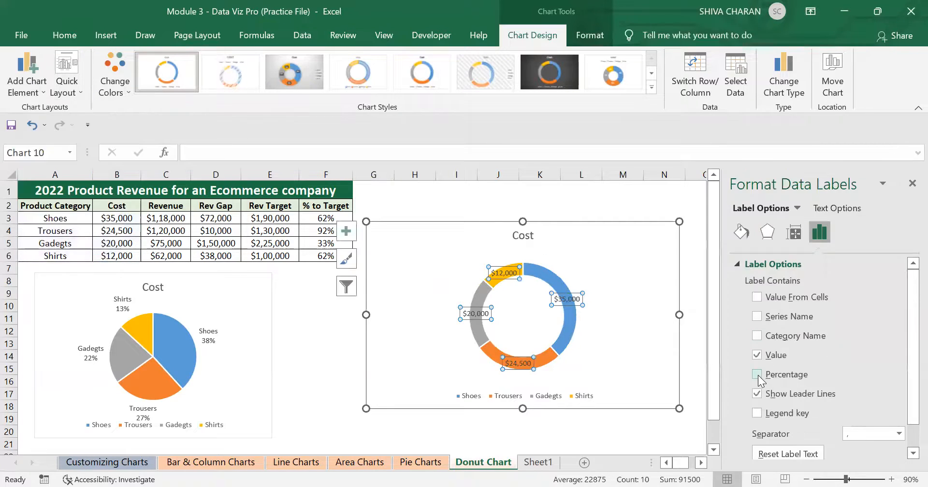
click(756, 375)
click(756, 356)
click(756, 335)
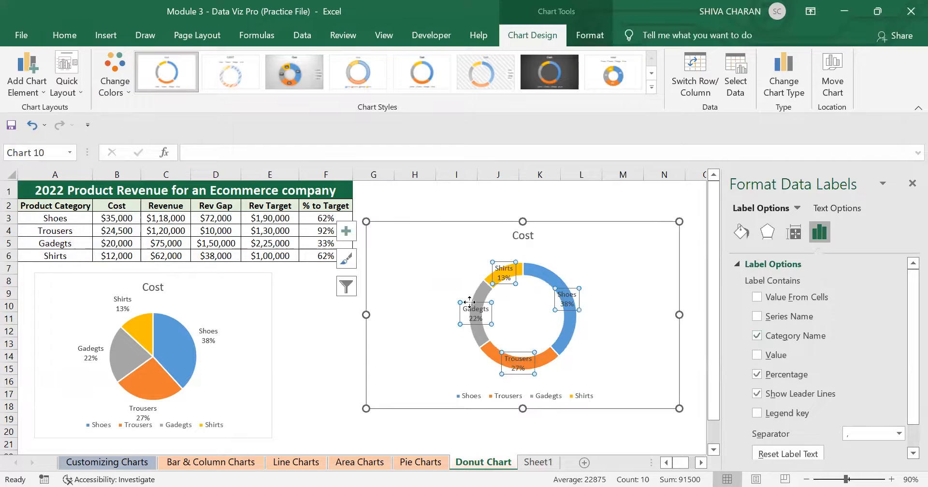
click(911, 183)
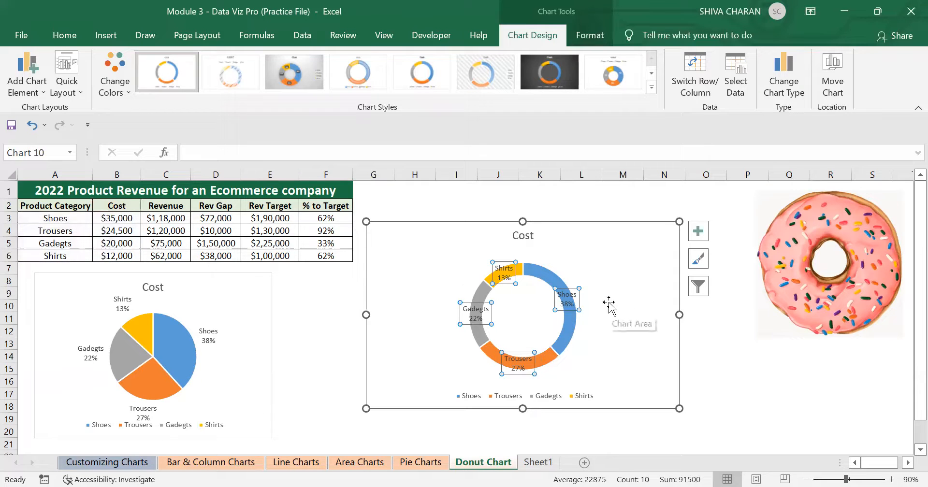
Drag all four data labels outside the doughnut ring.
click(569, 297)
drag(569, 298, 593, 287)
click(522, 360)
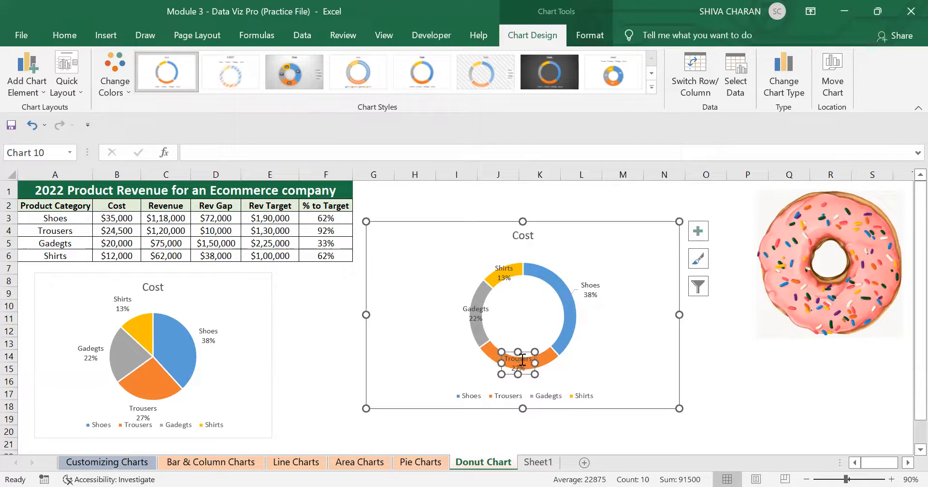
drag(524, 351, 485, 363)
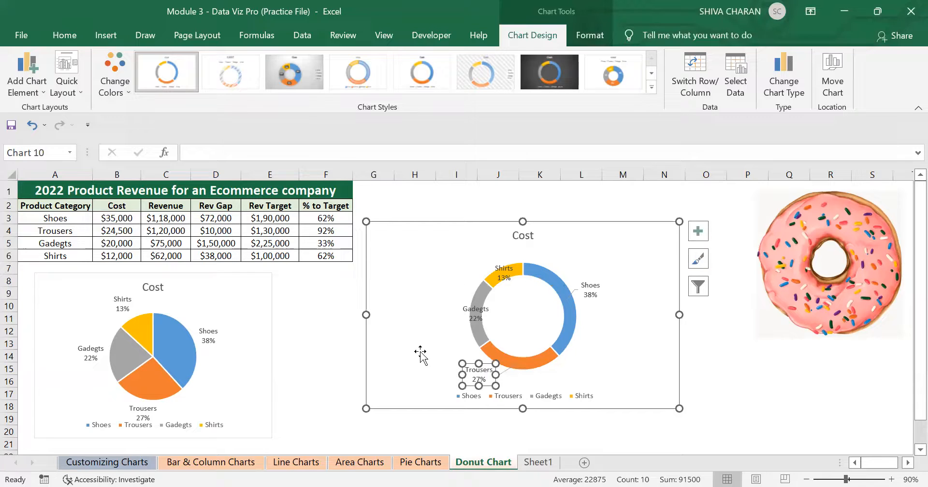
click(486, 309)
drag(483, 303, 456, 293)
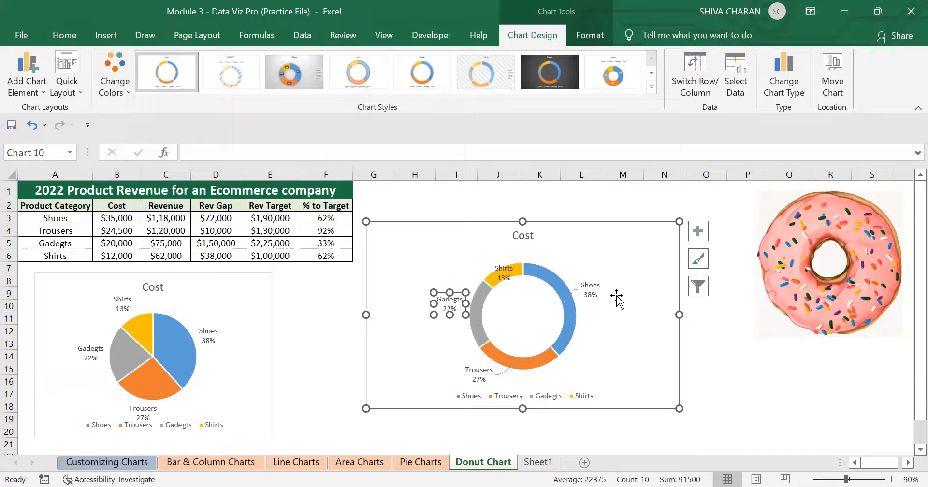
click(622, 315)
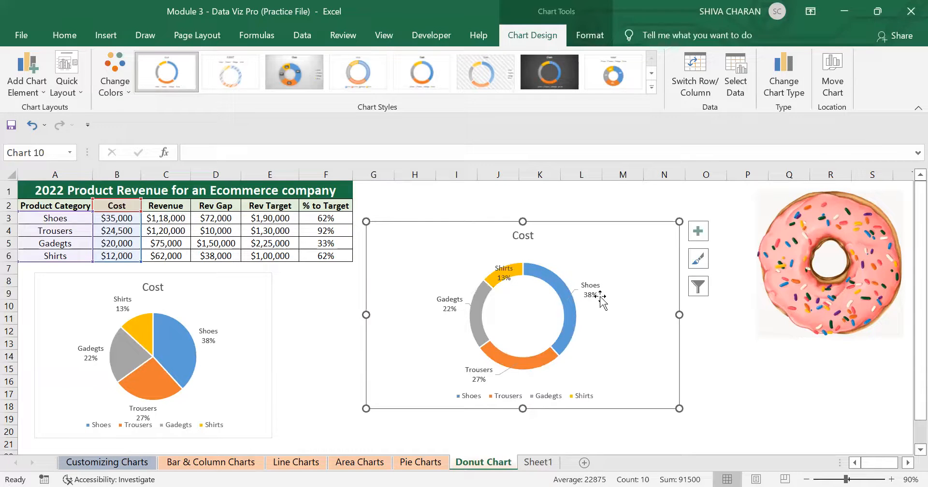
click(506, 271)
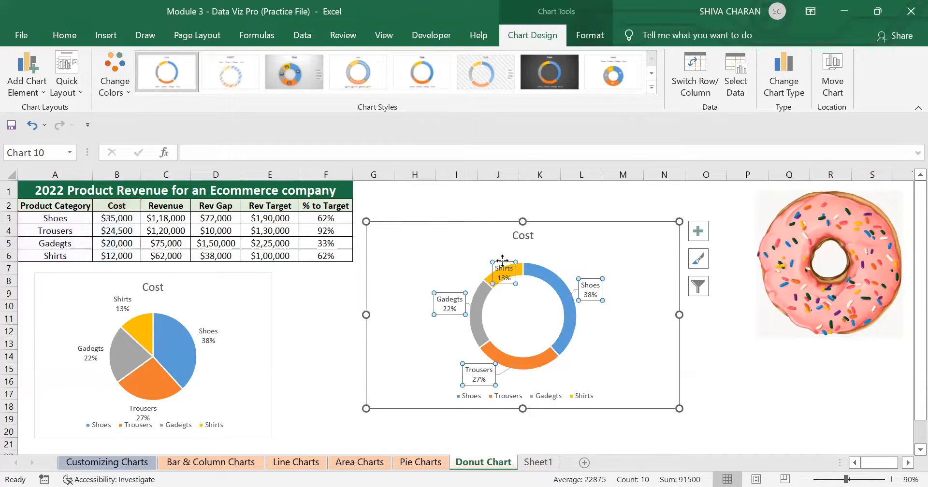
click(502, 259)
drag(503, 260, 480, 241)
click(648, 367)
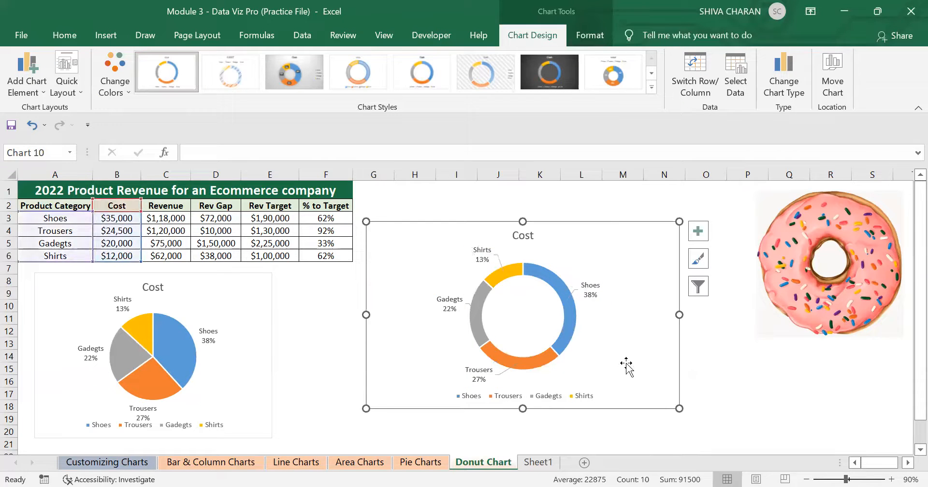
Enlarge the doughnut chart slightly and inspect its data labels and leader lines.
drag(679, 409, 705, 426)
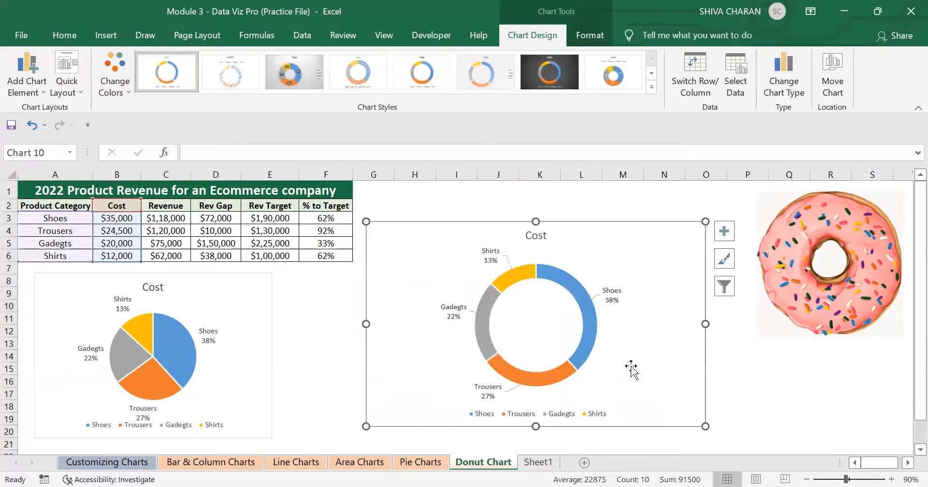
click(598, 301)
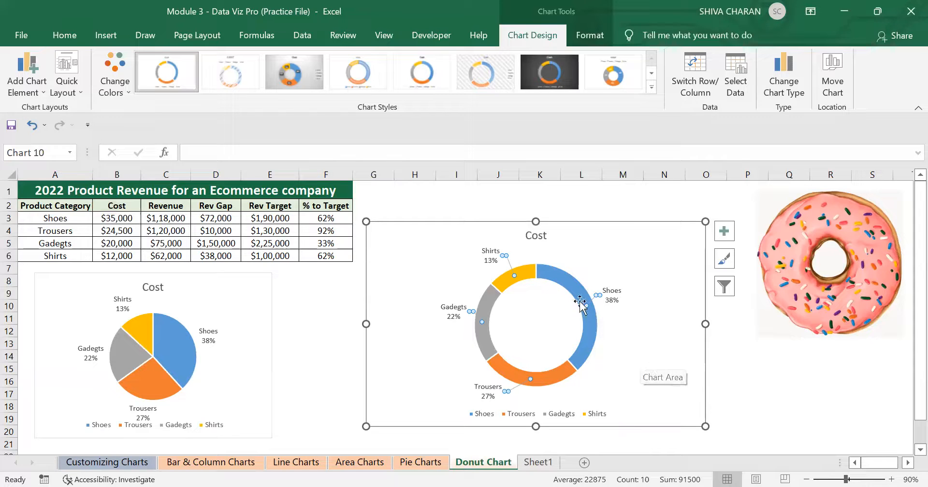
click(648, 360)
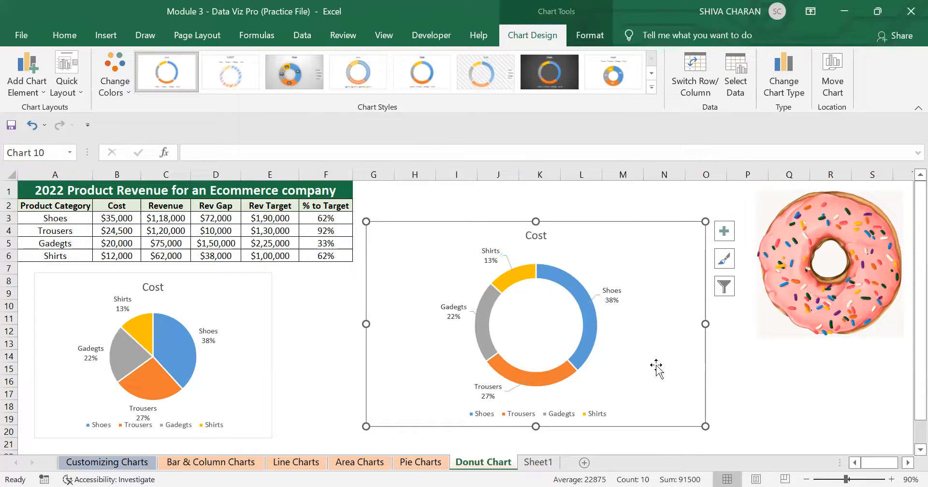
click(595, 302)
click(588, 326)
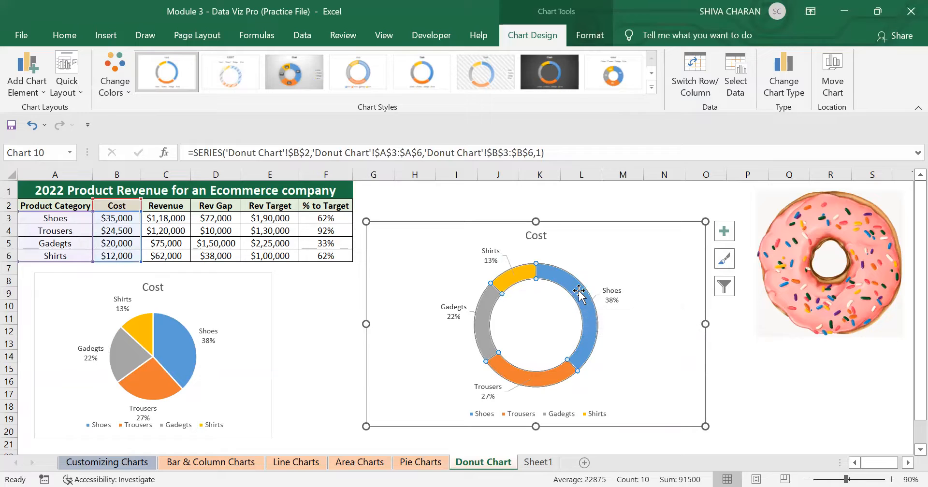
click(611, 297)
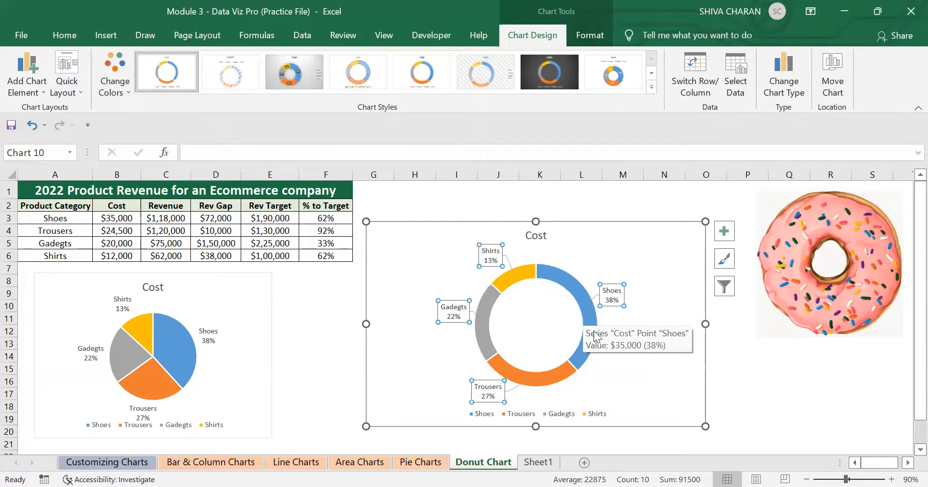
click(595, 298)
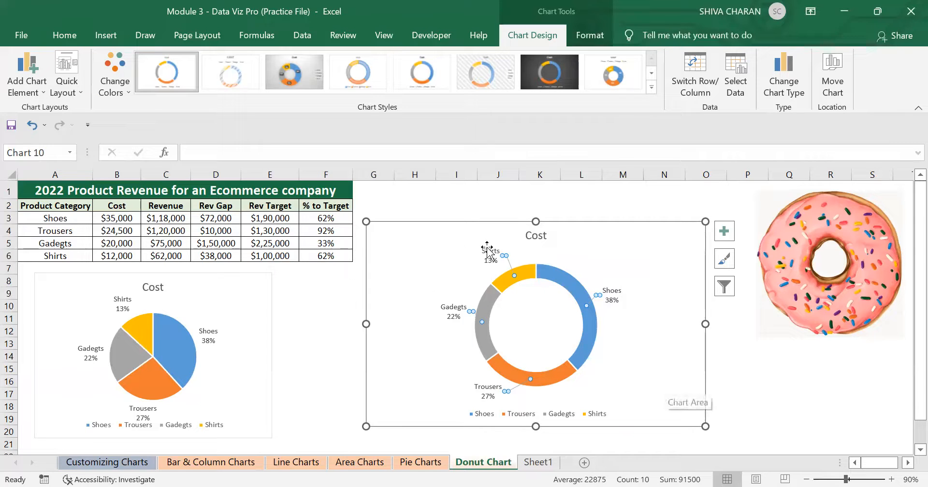
click(658, 360)
click(594, 299)
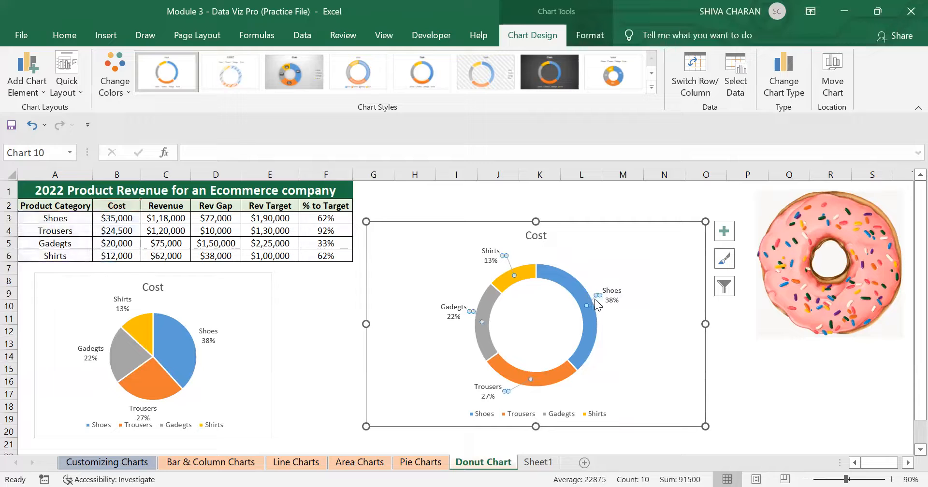
click(643, 348)
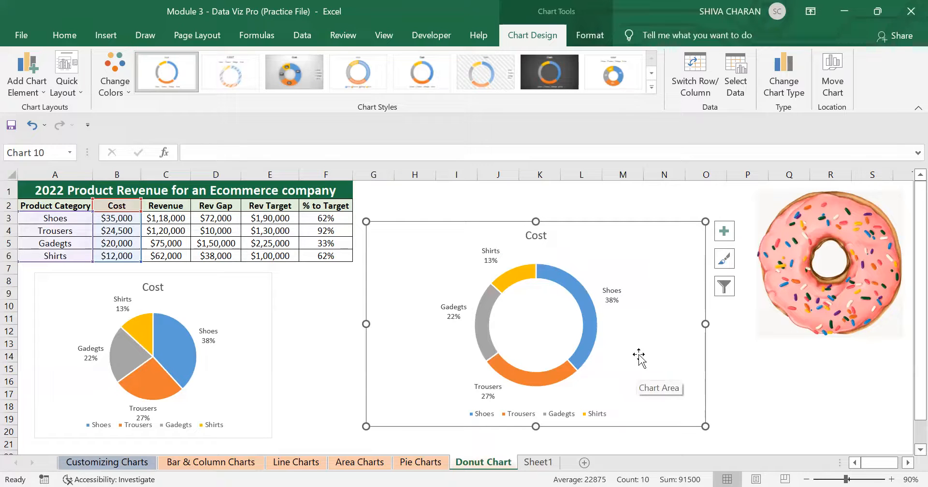
Undo the last change and drag the Shoes label farther out toward the chart's upper right.
key(ctrl+z)
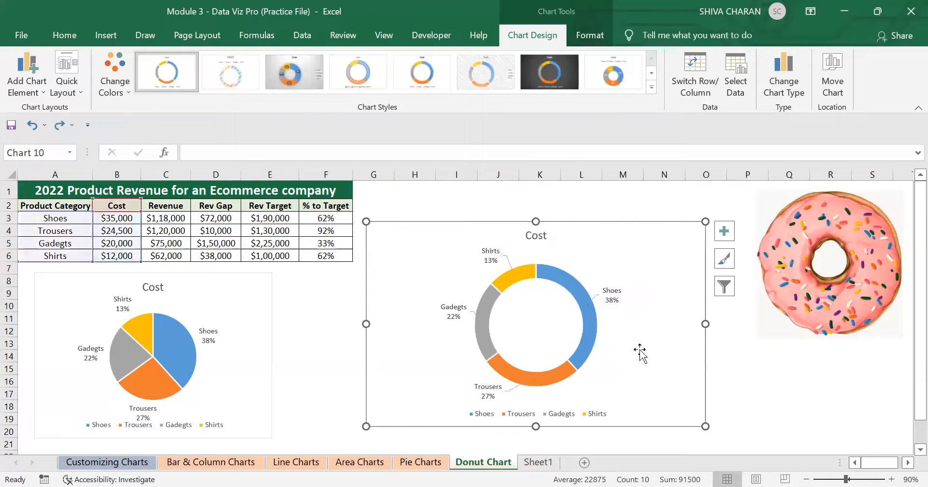
click(607, 302)
click(609, 300)
drag(610, 299, 640, 284)
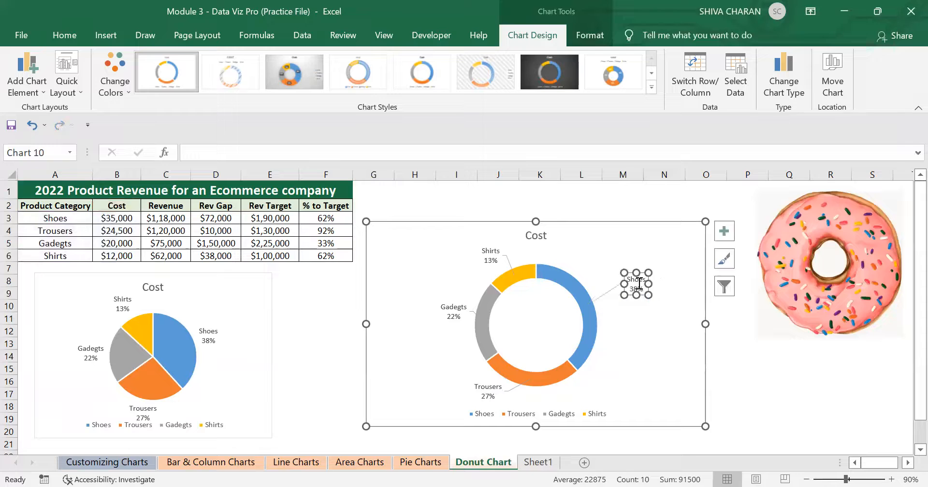
Drag the Gadgets, Shirts and Trousers labels farther out from the doughnut ring.
click(453, 311)
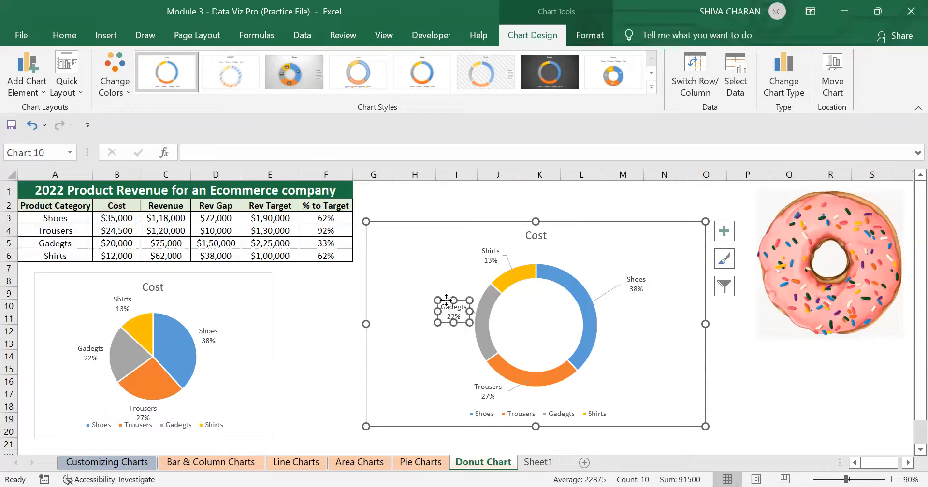
drag(445, 300, 409, 273)
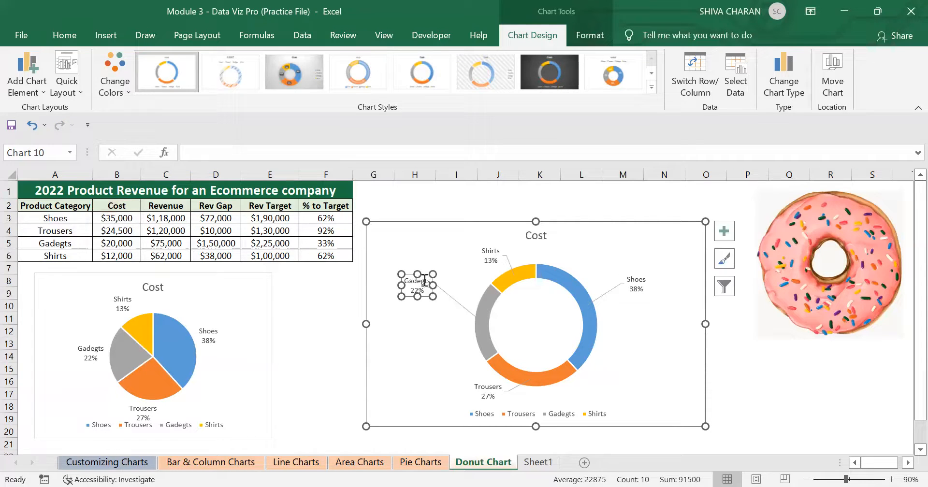
click(488, 249)
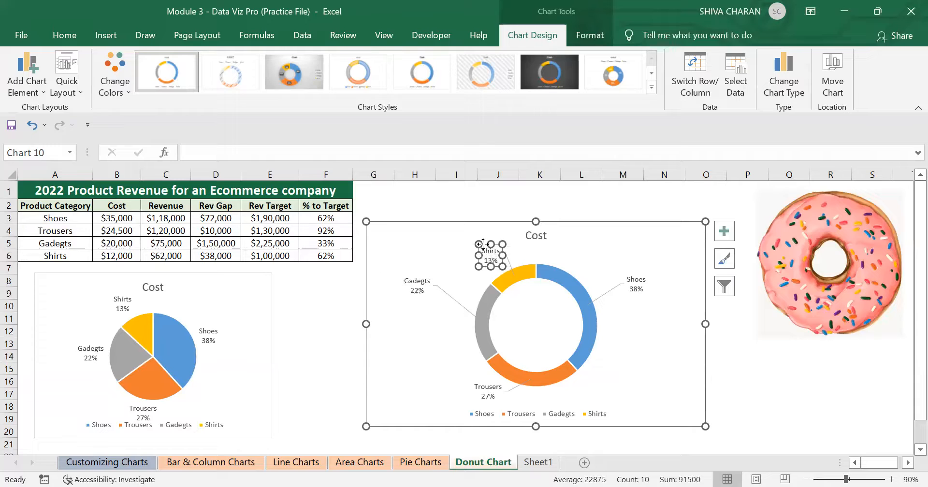
drag(483, 244, 464, 234)
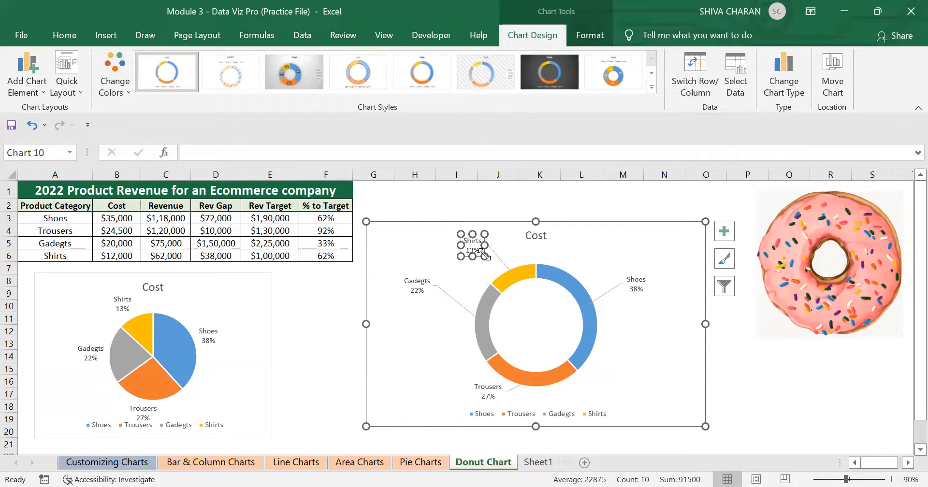
click(491, 394)
drag(481, 381, 437, 370)
click(638, 400)
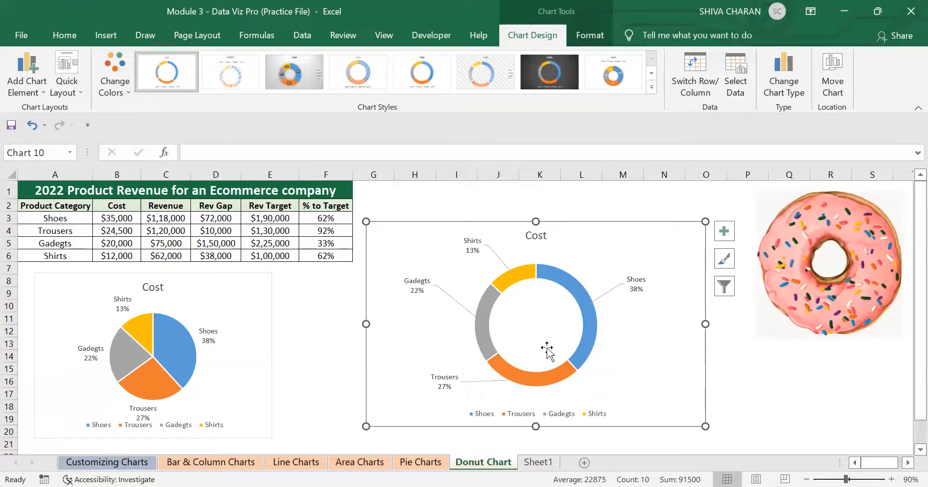
drag(546, 349, 545, 349)
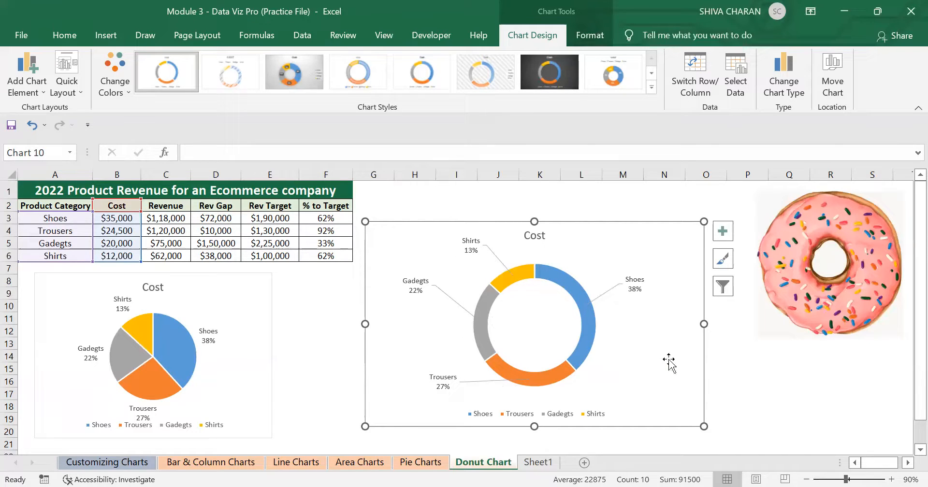
Undo the recent label moves, then move the doughnut chart up and enlarge it slightly.
key(ctrl+z)
key(ctrl+z)
key(ctrl+z)
key(ctrl+z)
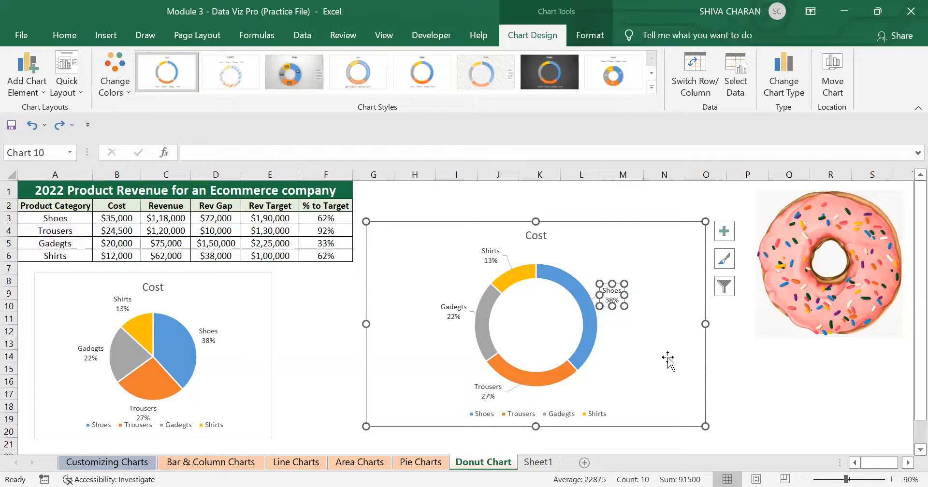
key(ctrl+z)
drag(615, 335, 609, 308)
drag(671, 381, 700, 411)
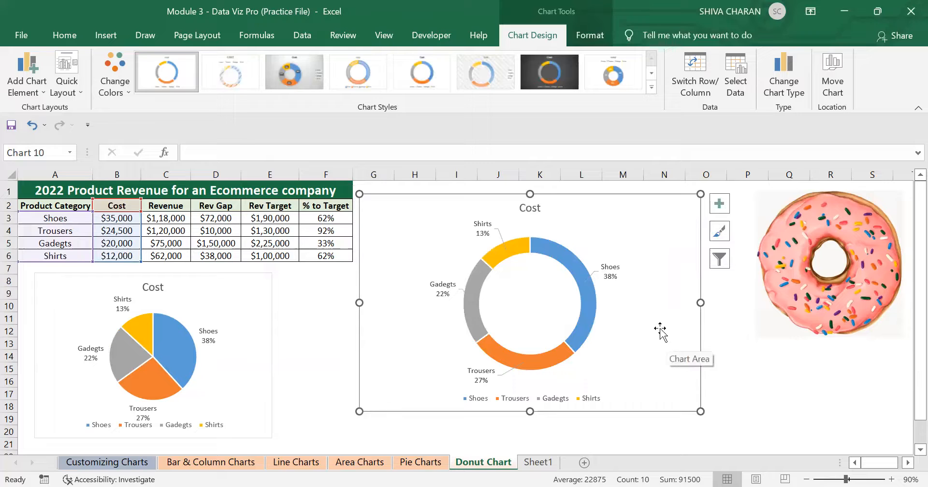
Open the formatting options for the doughnut series and reduce the Doughnut Hole Size to 55%.
click(584, 311)
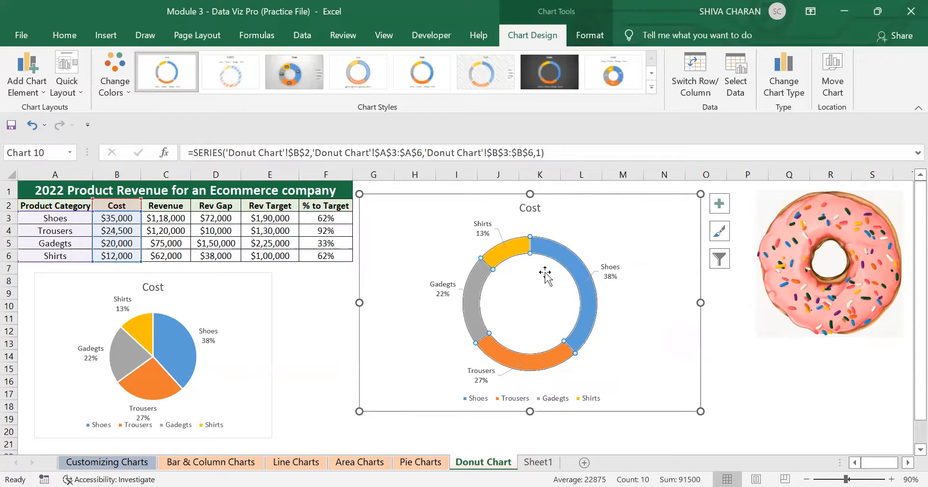
click(706, 381)
click(612, 335)
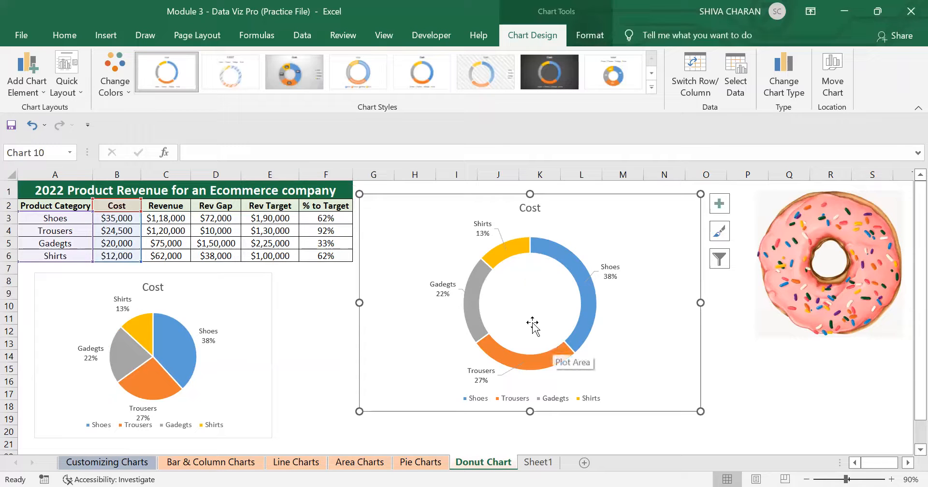
click(587, 320)
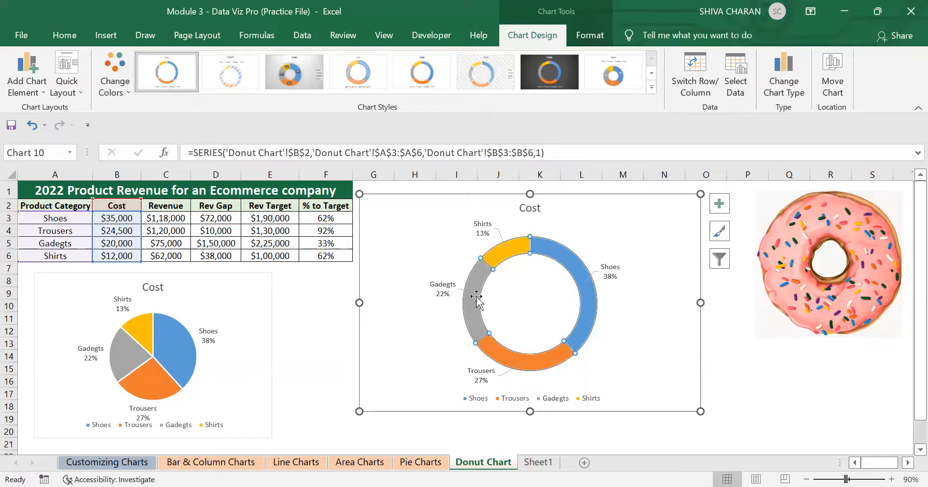
right_click(587, 293)
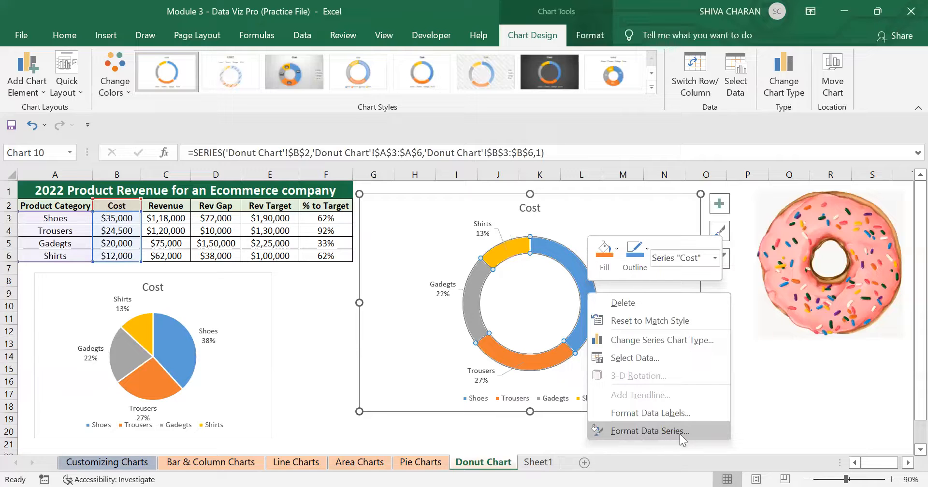
click(652, 429)
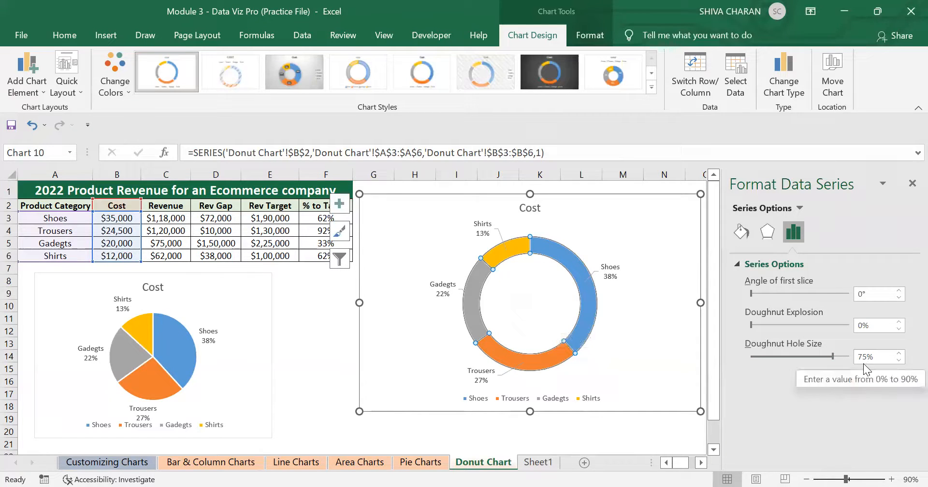
mouse_move(831, 355)
mouse_down()
mouse_move(802, 358)
mouse_move(814, 357)
mouse_up()
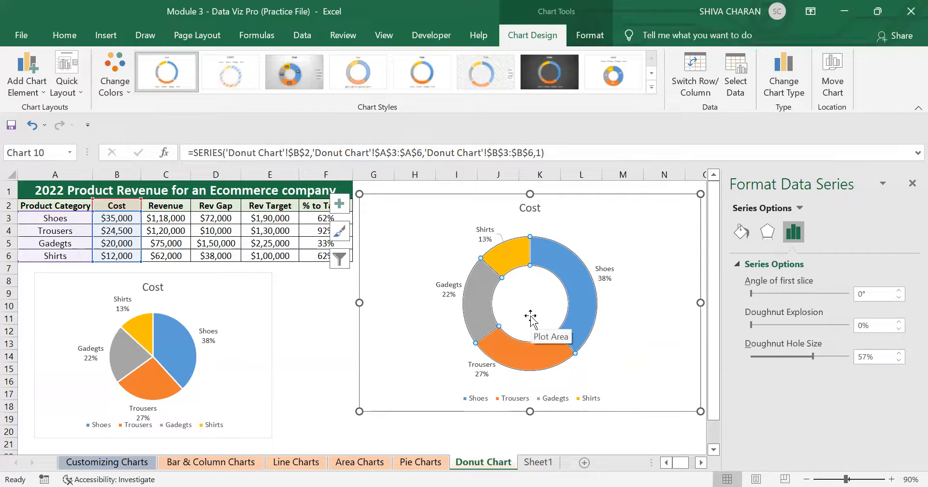
drag(813, 356, 810, 357)
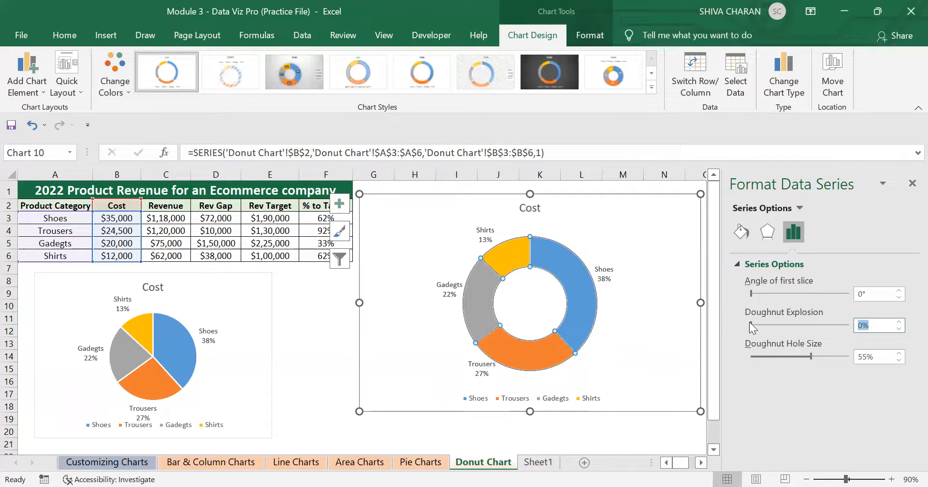
Try increasing the Doughnut Explosion up to 50%, then return it to 0%.
drag(750, 323, 754, 323)
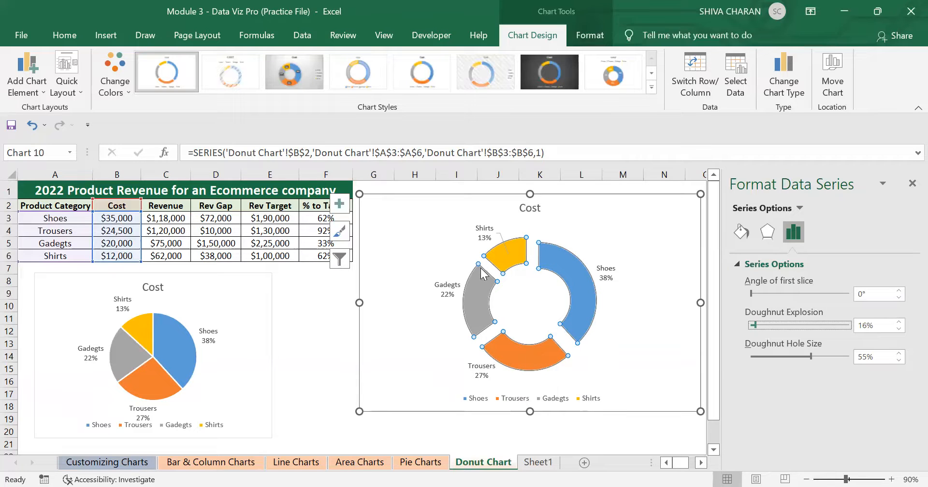
mouse_move(524, 352)
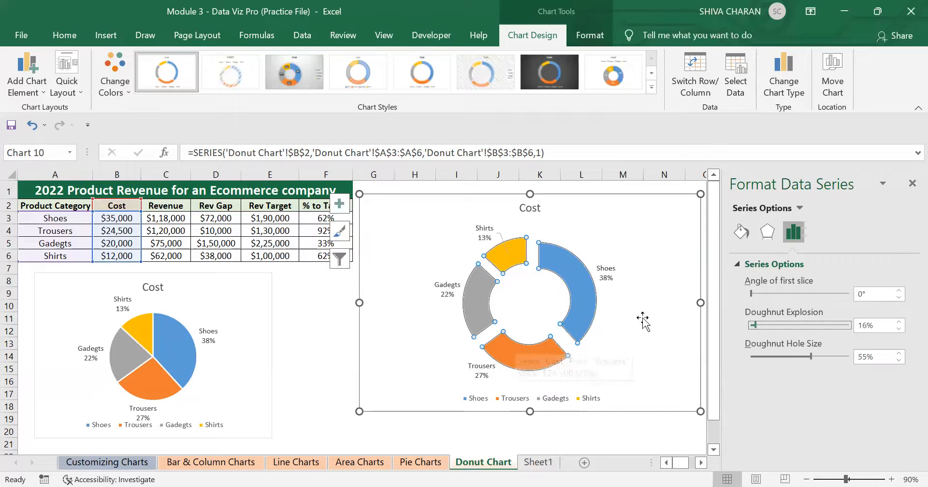
mouse_move(755, 325)
mouse_down()
mouse_move(774, 326)
mouse_move(762, 327)
mouse_up()
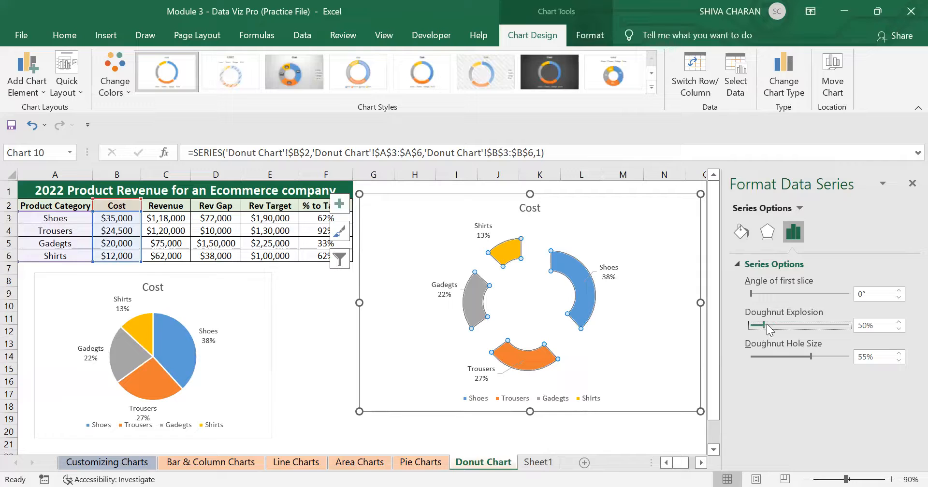
drag(764, 323, 750, 324)
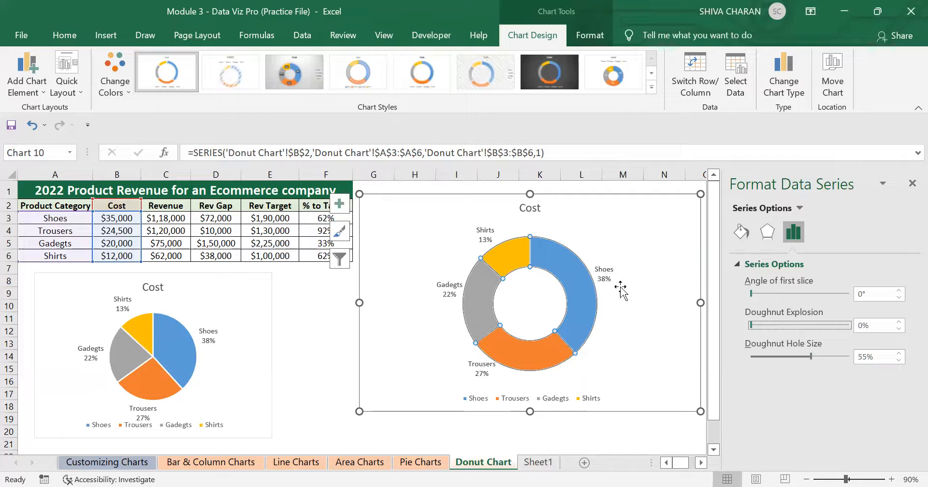
Try setting the Angle of first slice to 90°, then reset it to 0°.
mouse_move(549, 251)
drag(751, 295, 764, 300)
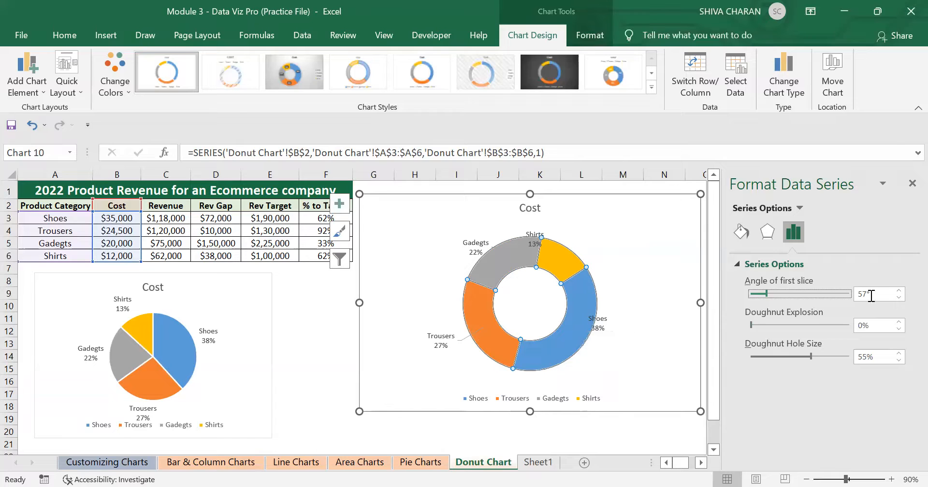
drag(867, 293, 858, 293)
text(90)
key(Return)
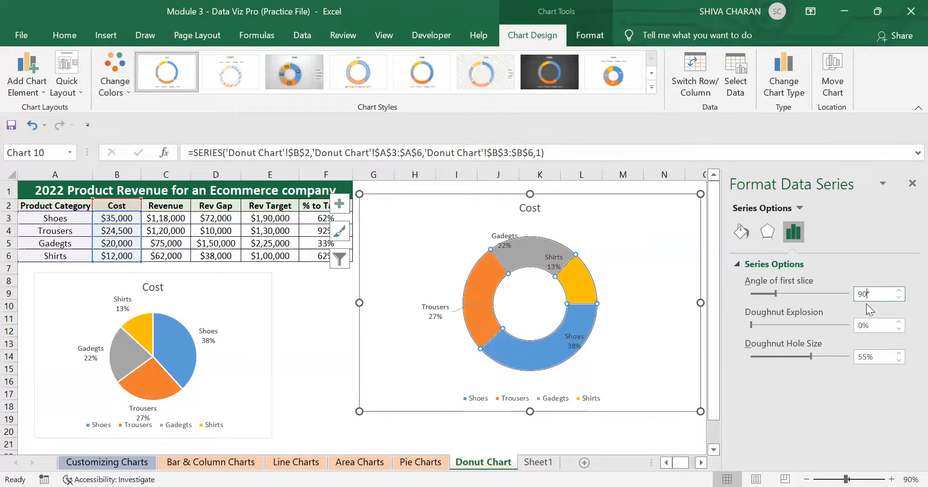
drag(867, 294, 848, 290)
drag(777, 292, 751, 293)
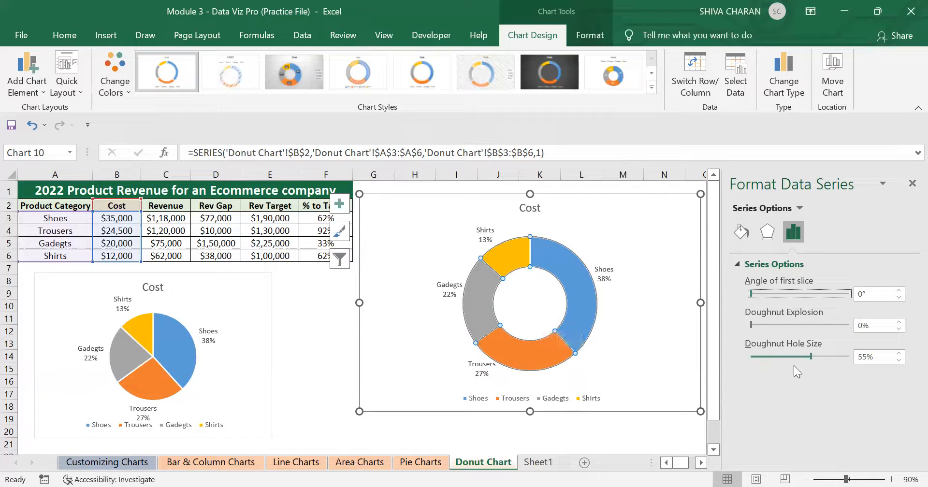
Test smaller Doughnut Hole Size values down to 0%, then set the hole size to 58%.
drag(811, 357, 734, 348)
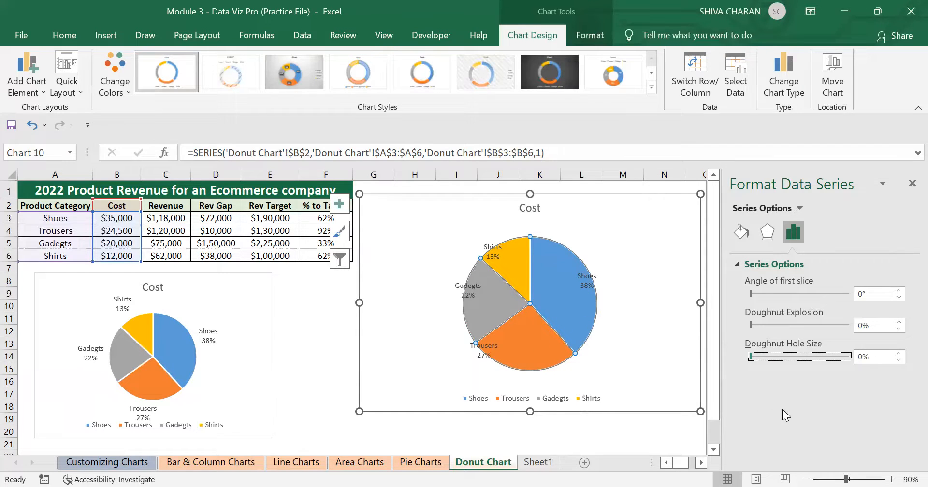
click(899, 355)
click(898, 355)
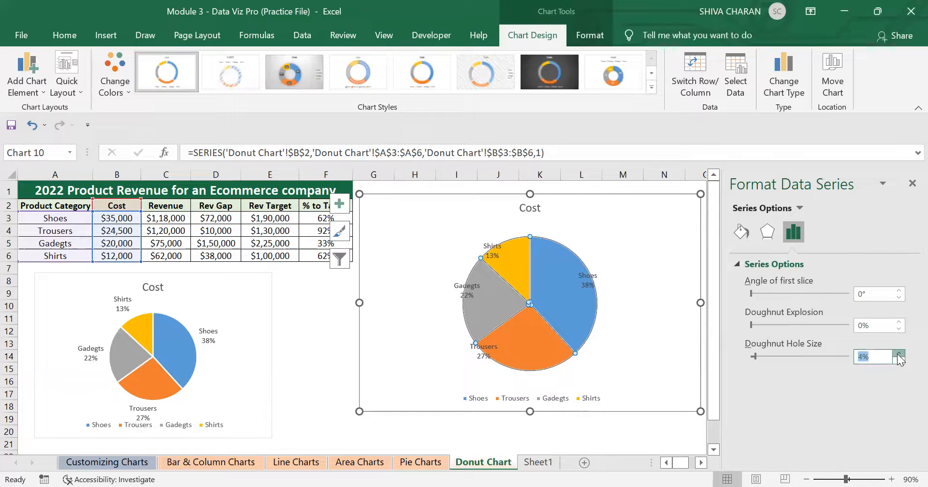
click(898, 354)
click(898, 354)
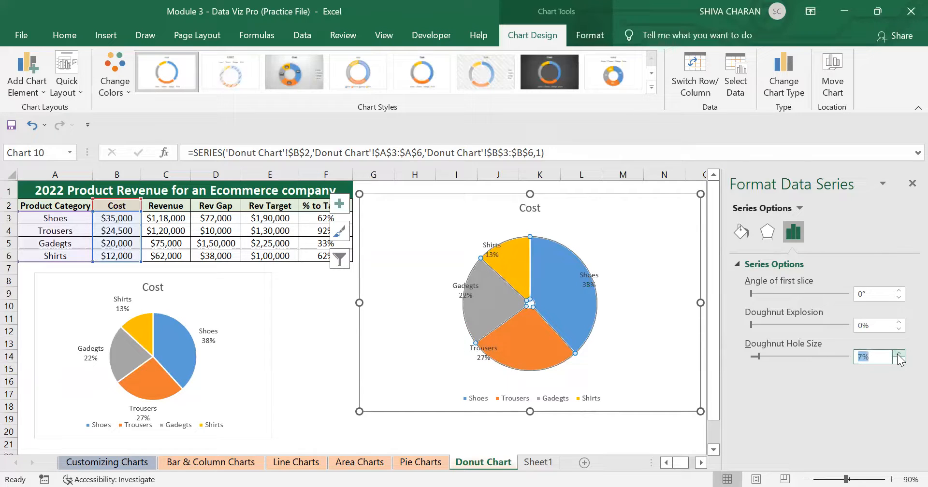
click(898, 360)
click(898, 360)
click(898, 360)
click(899, 360)
click(898, 360)
click(899, 360)
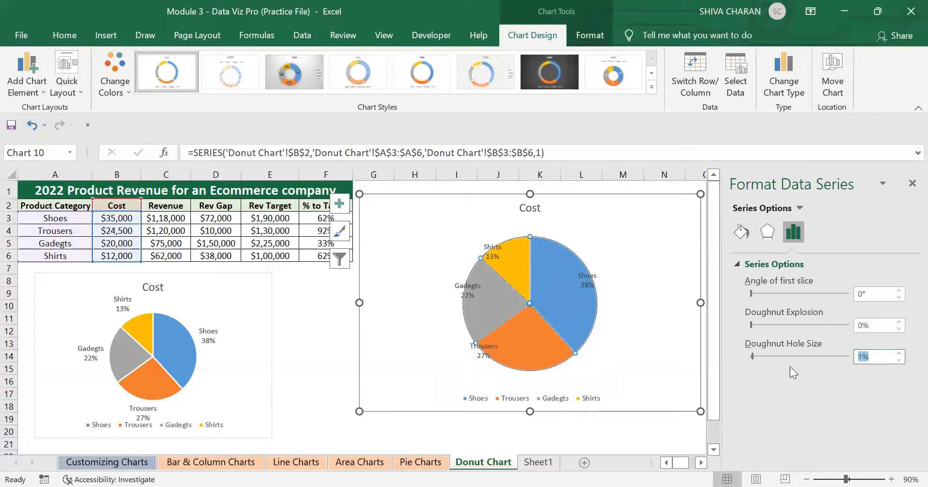
drag(753, 356, 813, 354)
click(647, 343)
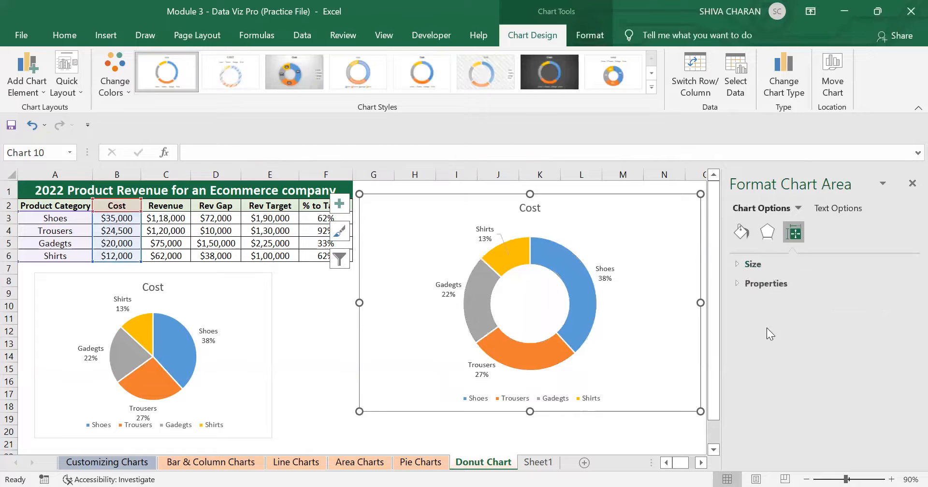
Reopen the doughnut series formatting pane to review the settings, then close it.
click(592, 308)
right_click(591, 309)
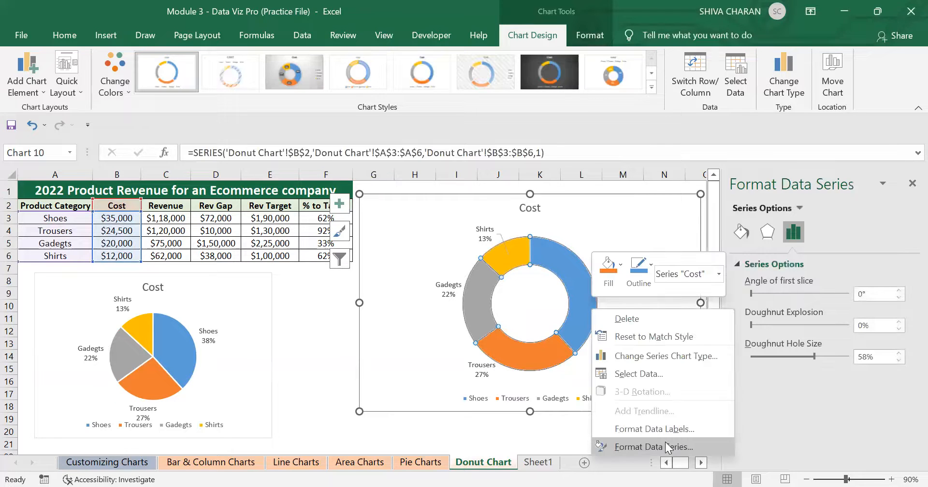
click(665, 449)
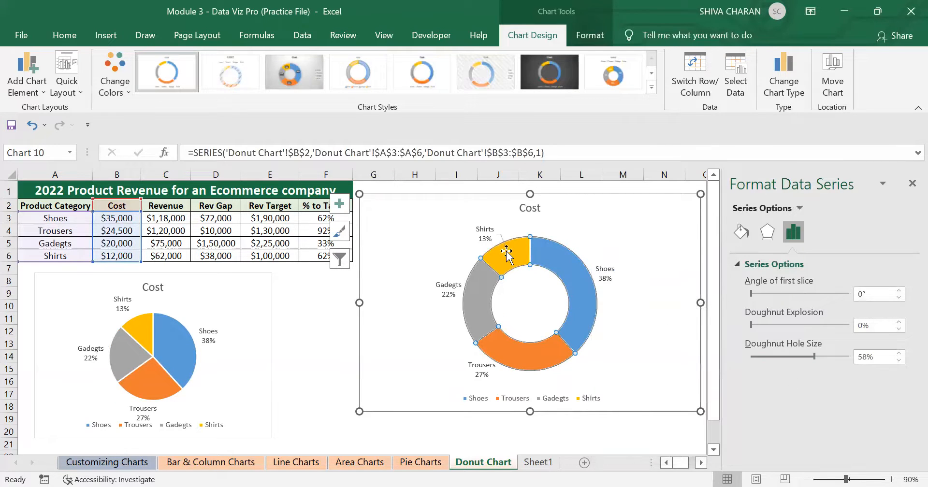
click(911, 183)
click(830, 369)
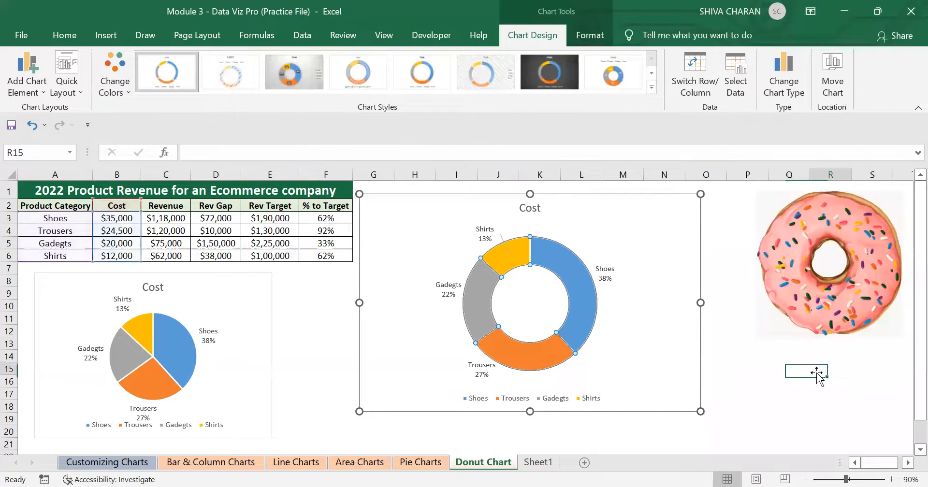
Drag the Shoes data label slightly farther up and away from the ring.
click(582, 315)
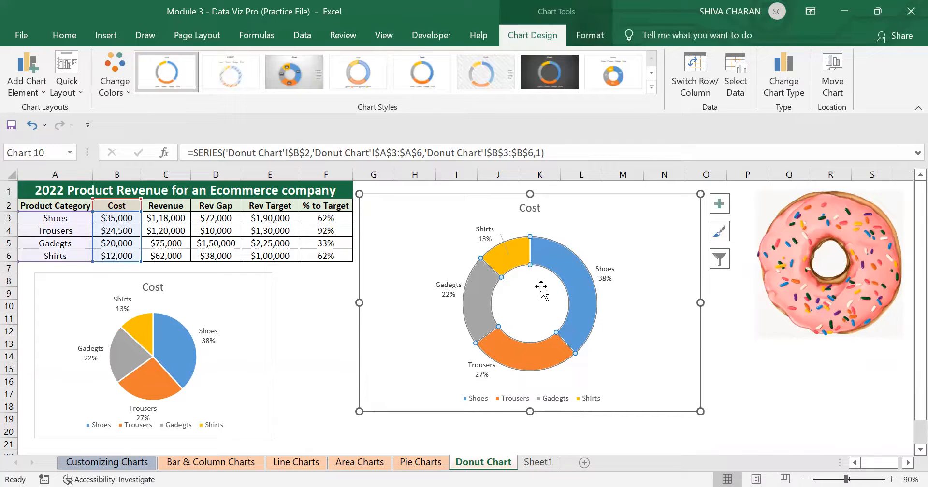
click(646, 350)
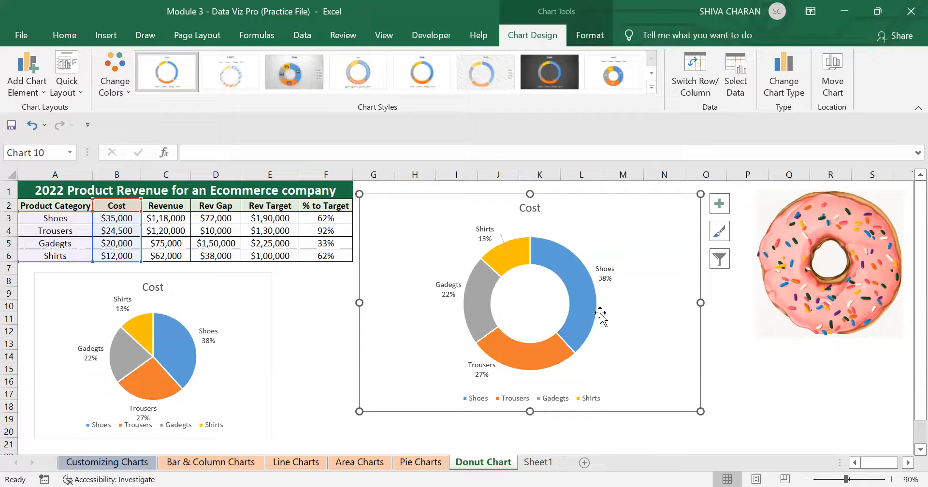
click(604, 276)
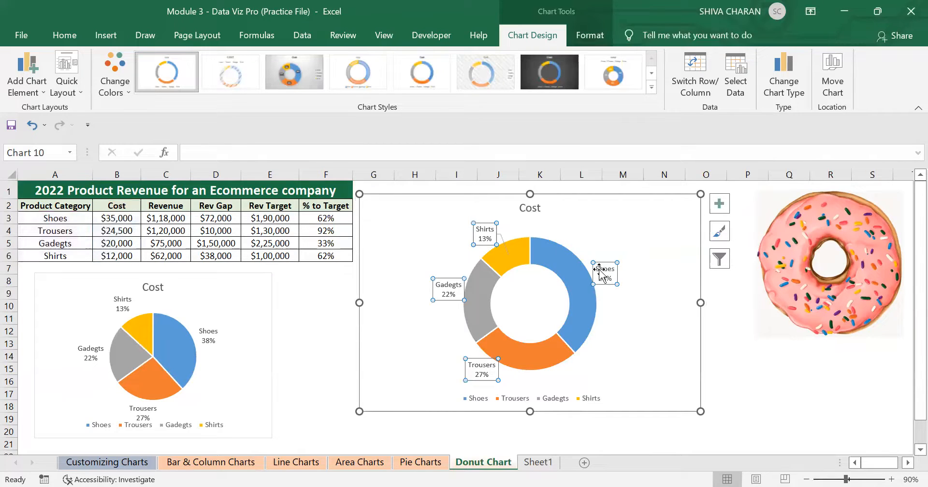
drag(601, 270, 609, 265)
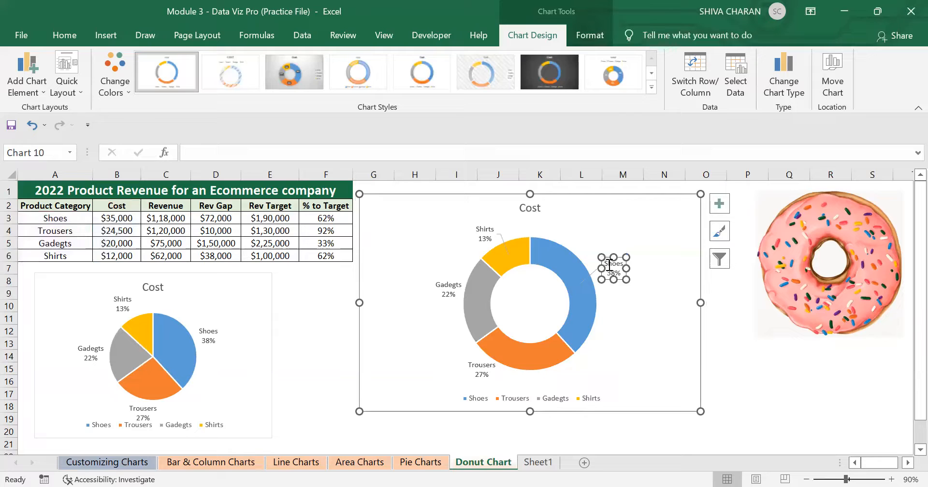
Drag the Gadgets and Trousers data labels farther out from the ring.
click(444, 289)
drag(438, 277, 427, 272)
click(481, 364)
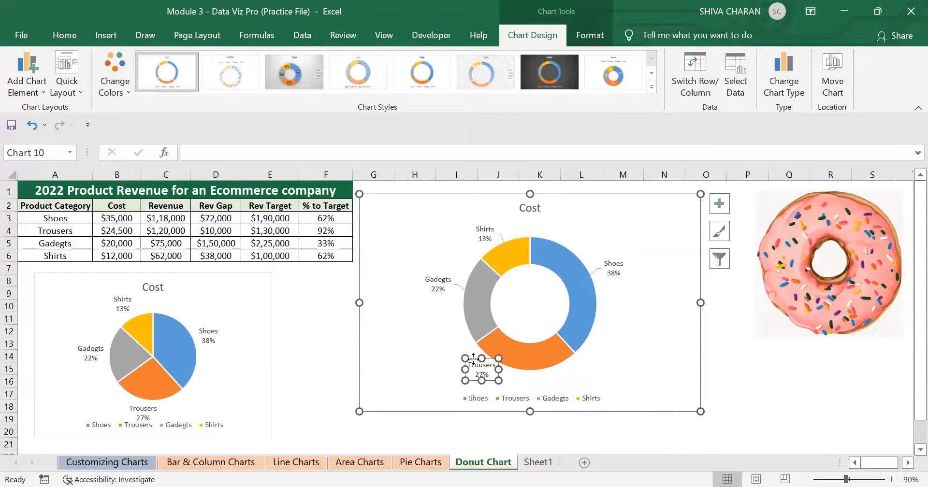
drag(473, 358, 463, 363)
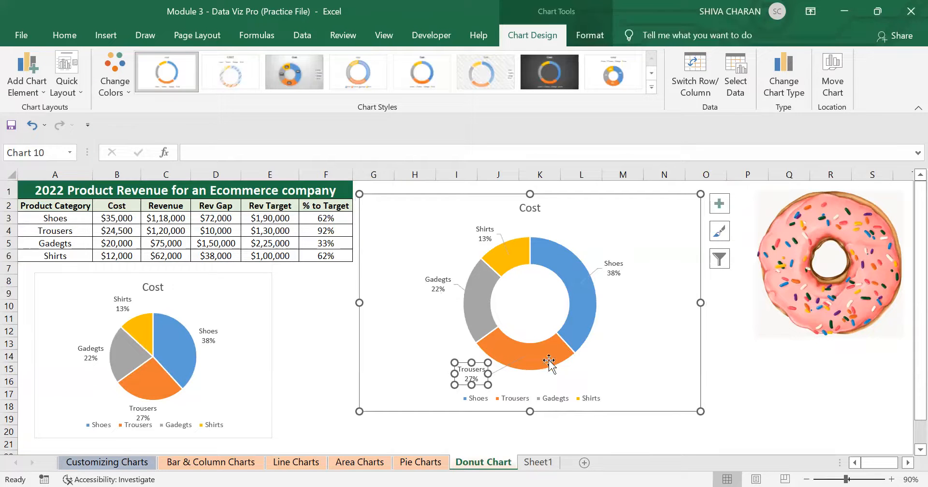
click(618, 314)
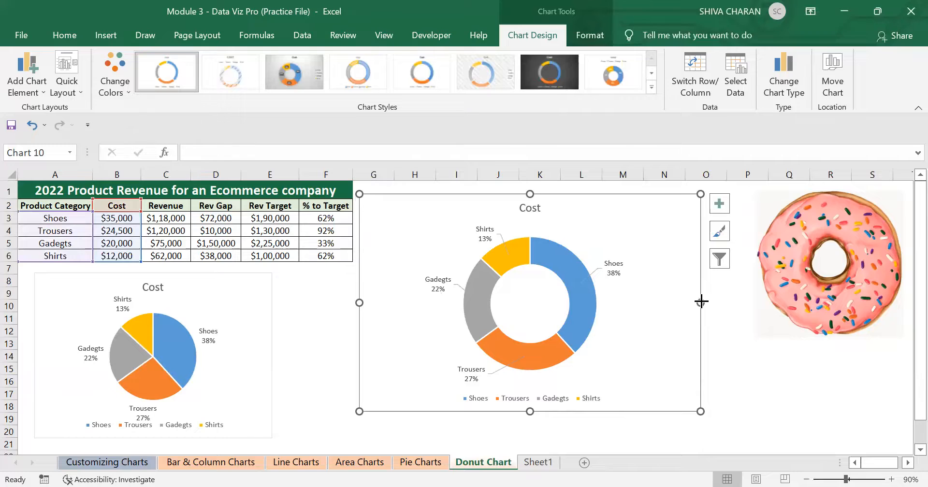
Narrow the doughnut chart from its right edge and drag the Shirts label farther up and away from the ring.
drag(701, 301, 665, 302)
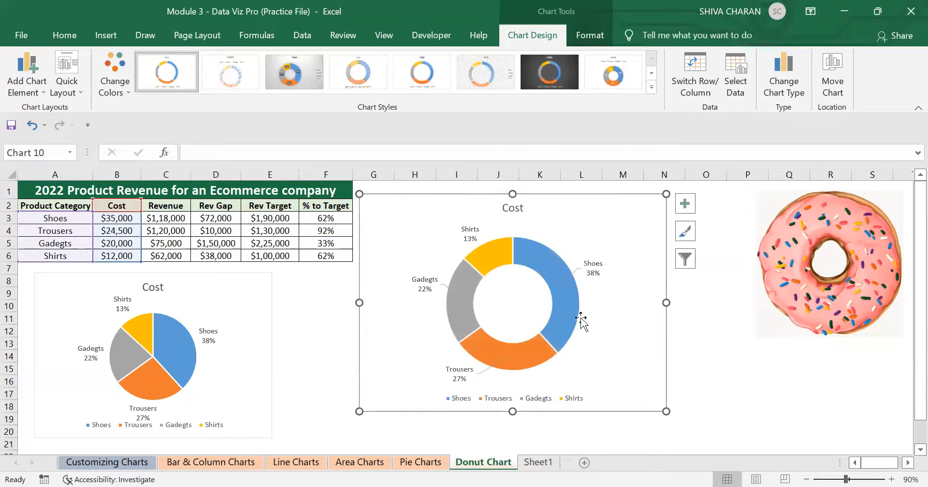
click(468, 231)
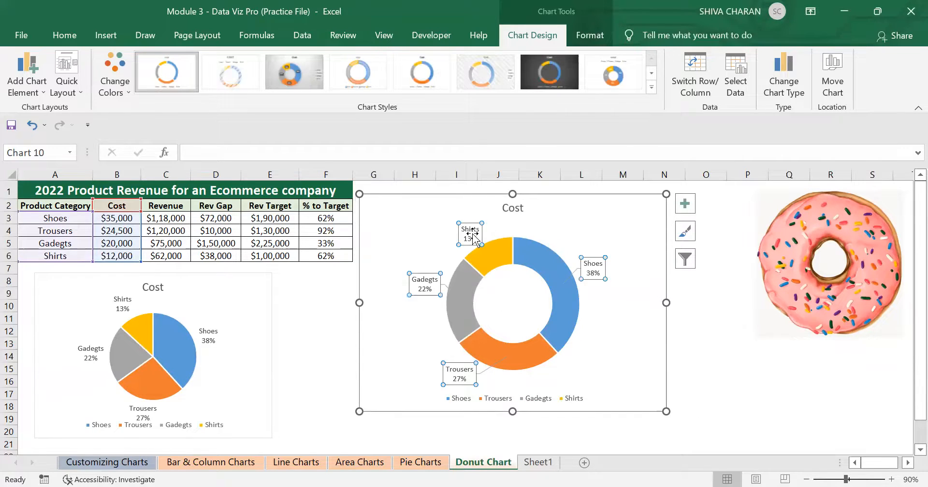
click(466, 221)
drag(466, 218, 457, 214)
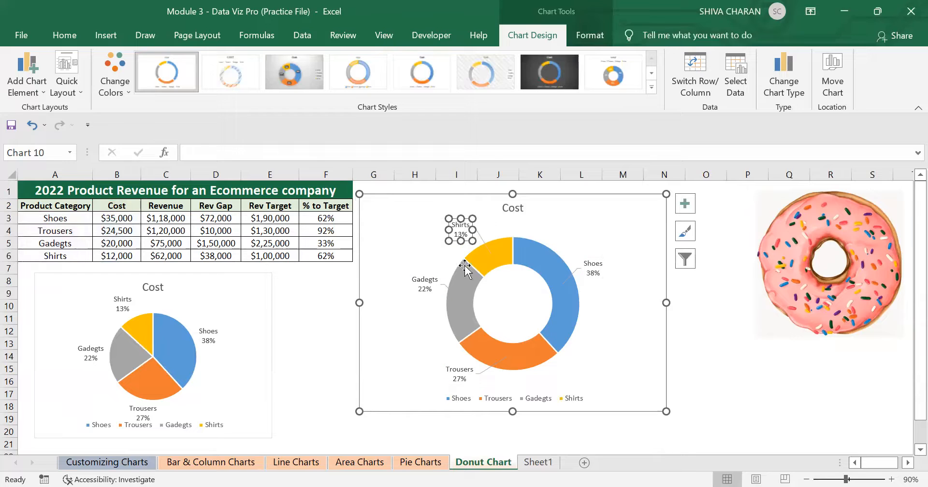
click(609, 365)
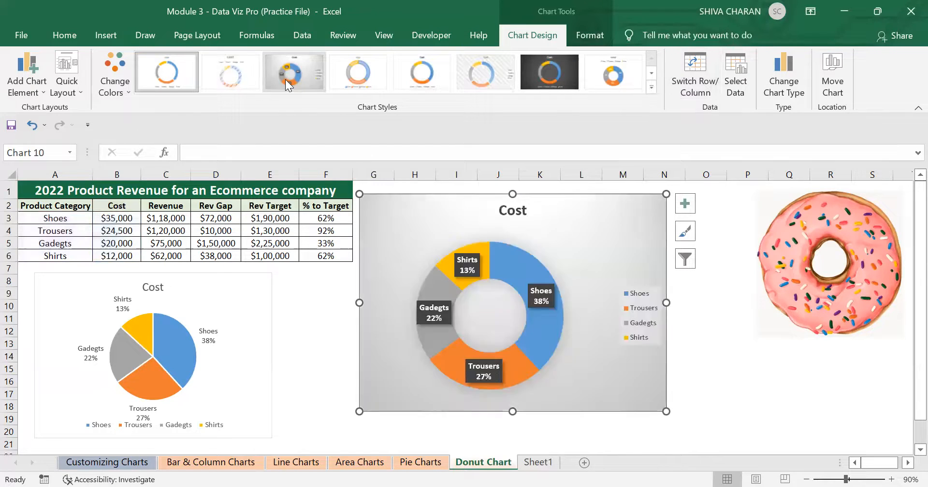
Try several chart styles, finishing with the last style in the gallery.
click(285, 79)
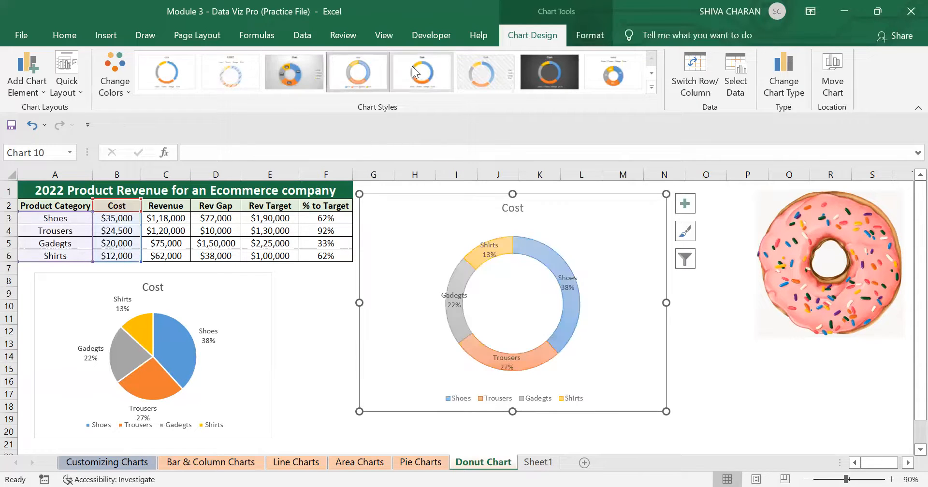
click(413, 64)
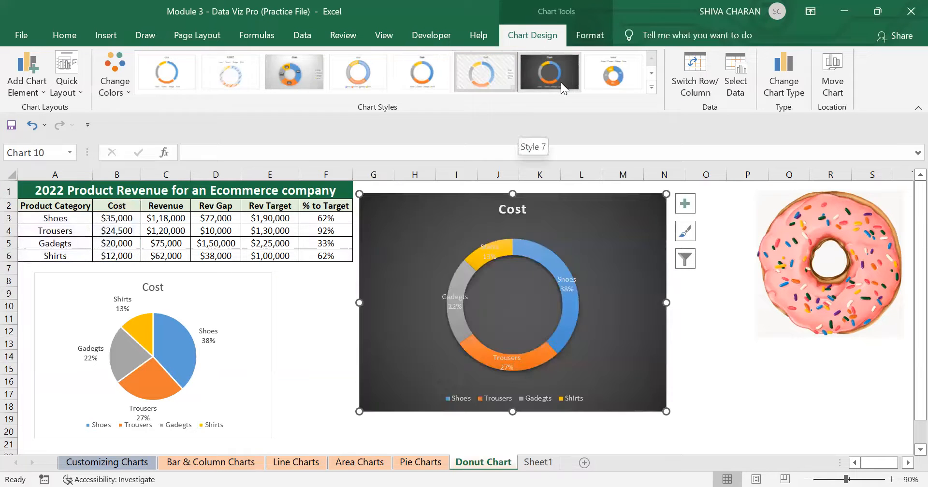
click(549, 72)
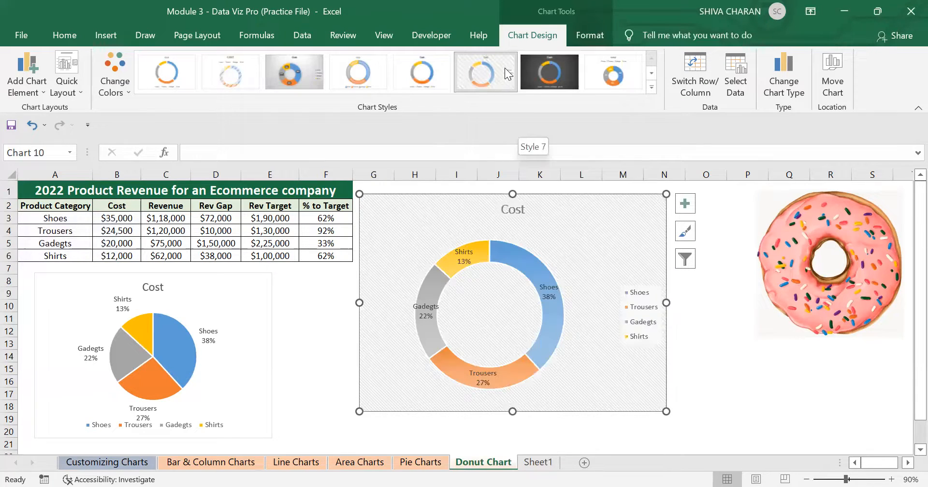
click(505, 73)
click(619, 60)
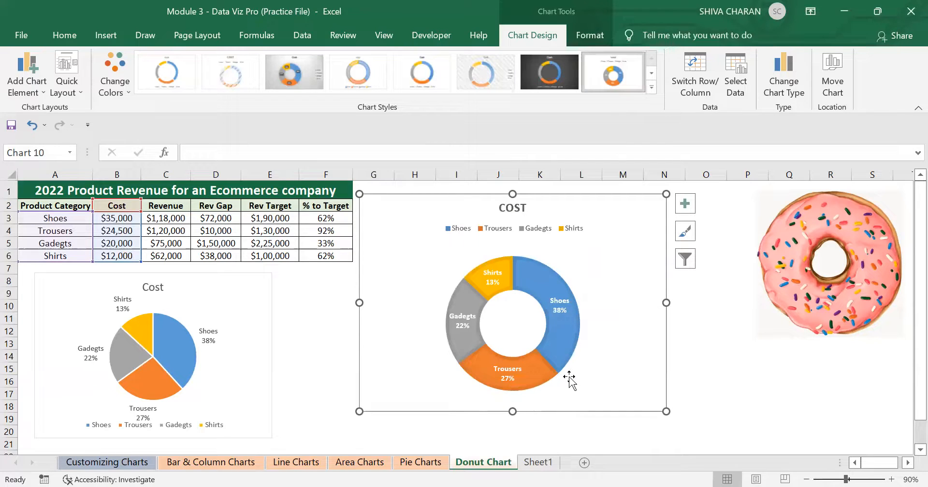
Drag each of the four data labels (Shoes, Shirts, Gadgets, Trousers) outside the ring.
click(554, 303)
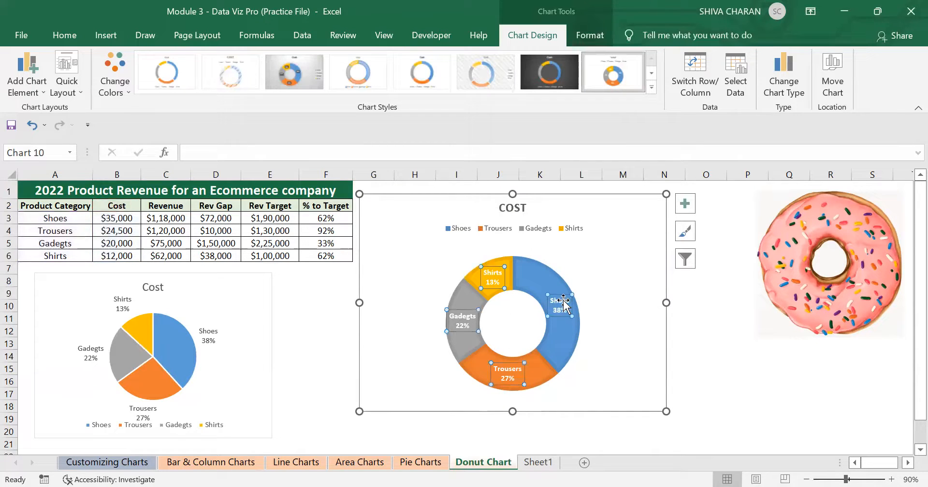
drag(559, 297, 596, 268)
click(499, 272)
drag(498, 273, 461, 253)
click(460, 320)
drag(460, 320, 421, 337)
click(509, 374)
drag(508, 374, 456, 396)
click(605, 294)
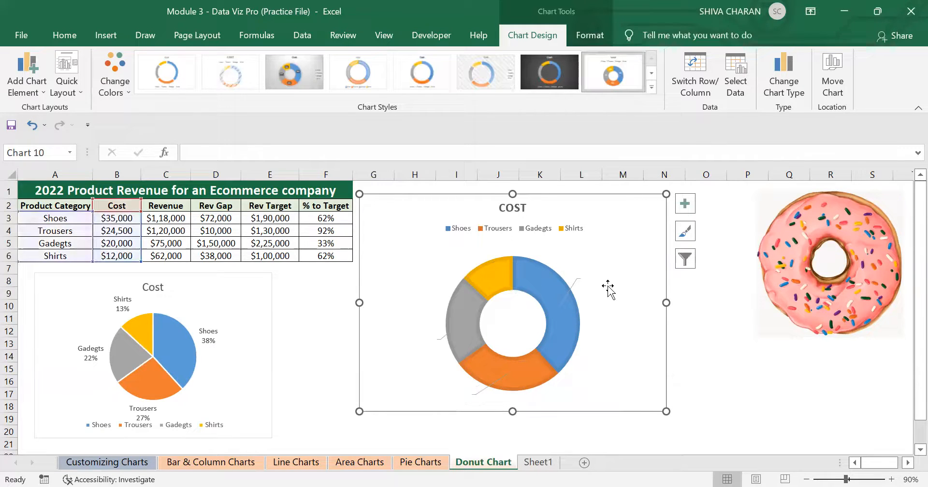
Set the data labels' font colour to black.
click(591, 273)
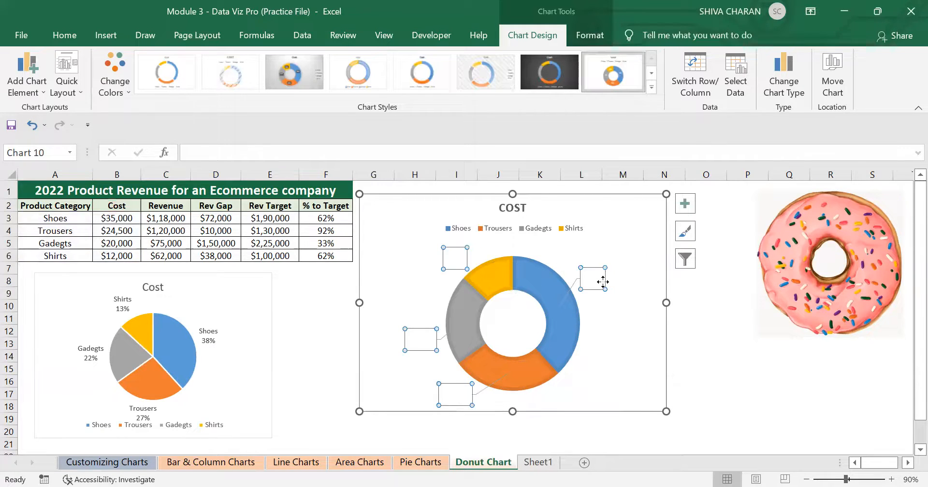
click(105, 35)
click(67, 36)
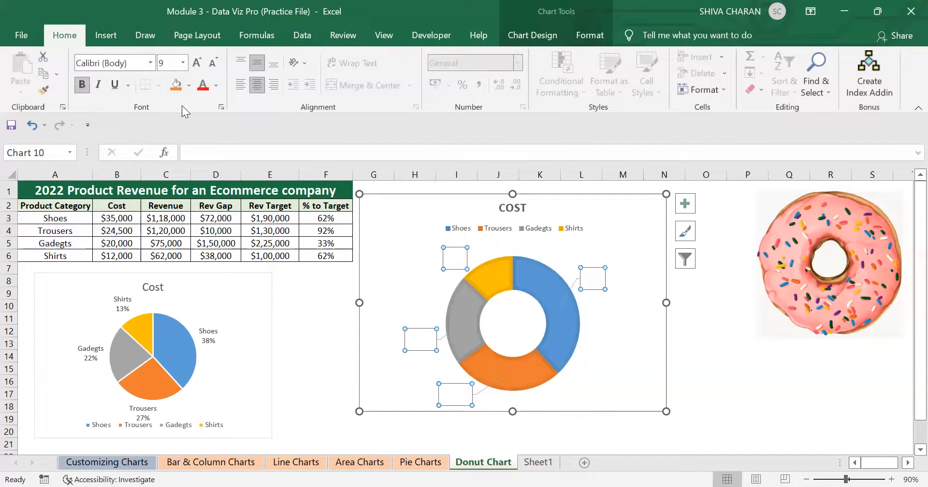
click(216, 87)
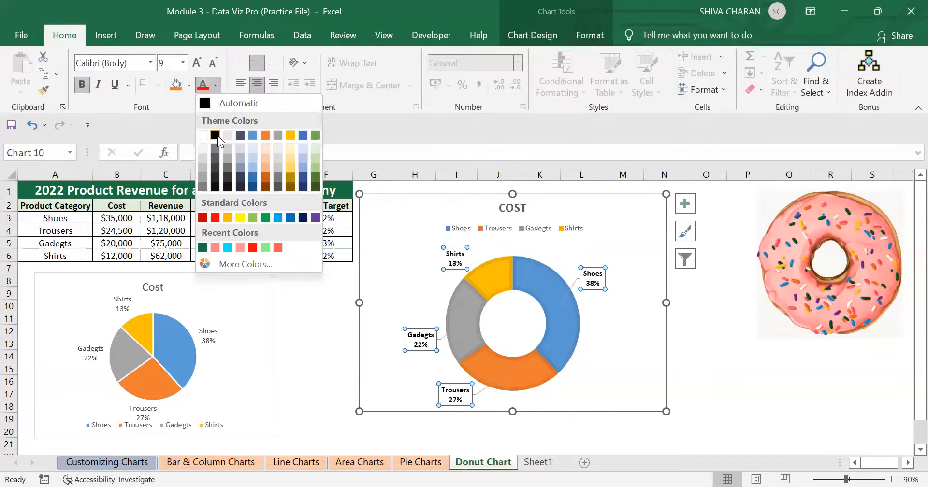
click(215, 135)
click(631, 363)
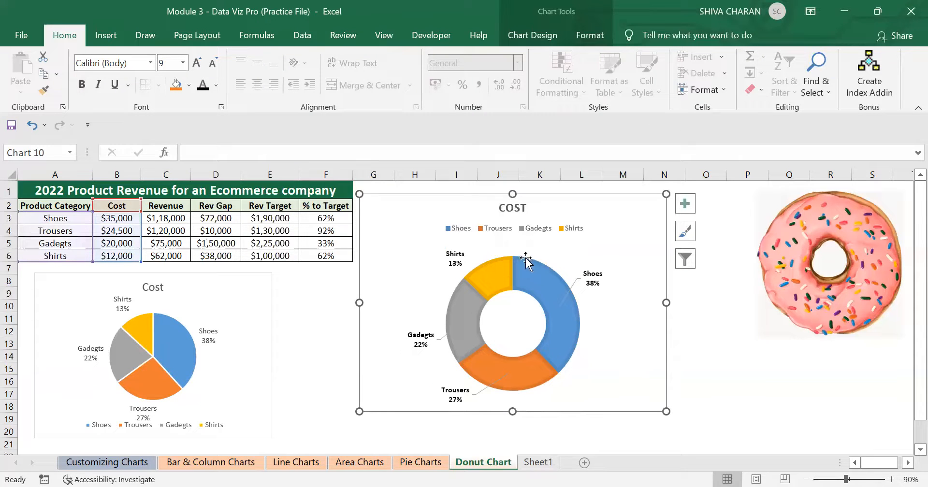
Nudge the Shirts data label slightly up and left.
mouse_move(536, 292)
click(454, 256)
click(437, 245)
drag(436, 243, 435, 242)
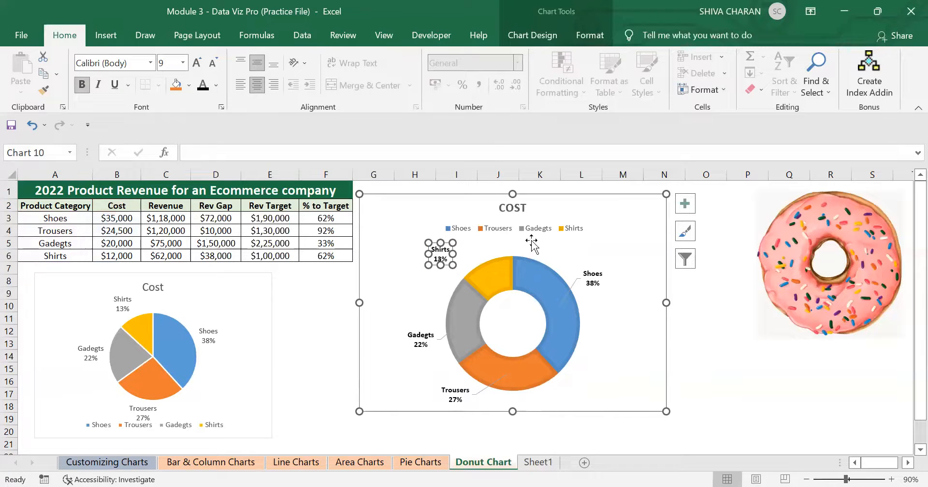
click(610, 366)
Delete the chart legend and change the chart title to DONUT CHART.
click(501, 231)
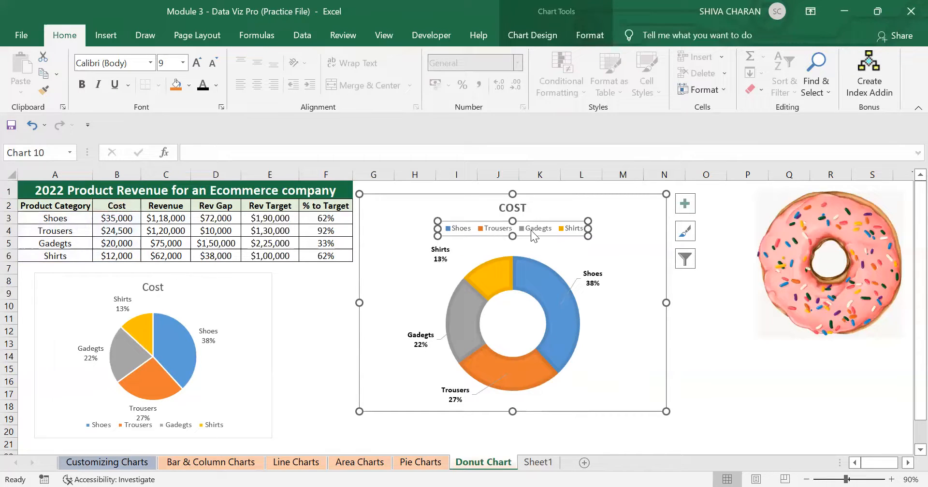
key(Delete)
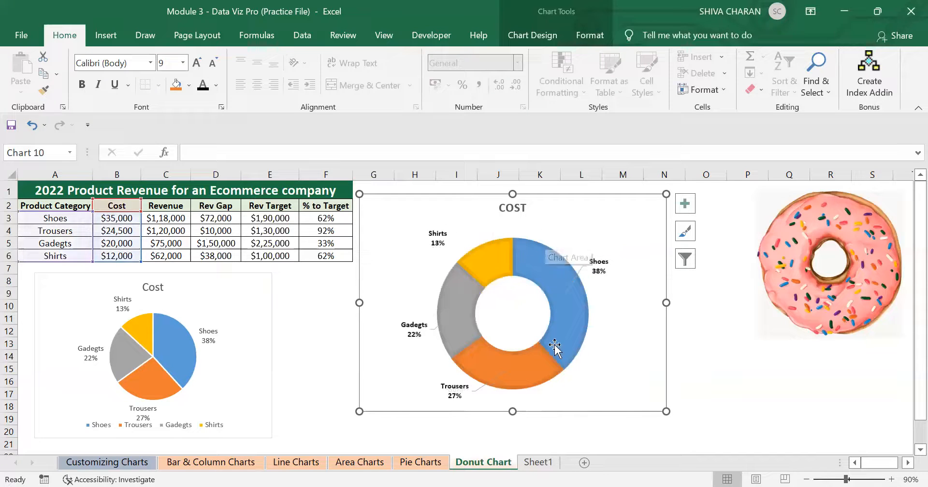
click(507, 209)
double_click(507, 211)
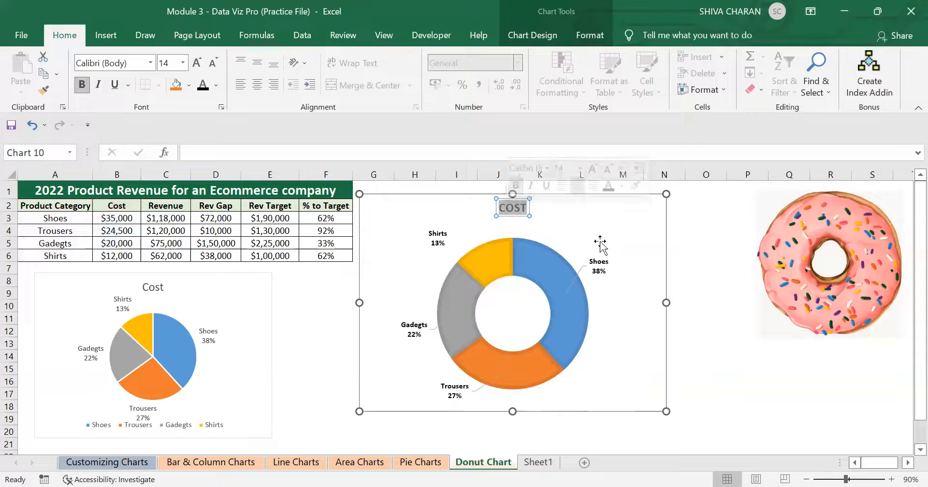
text(DONUT CHART)
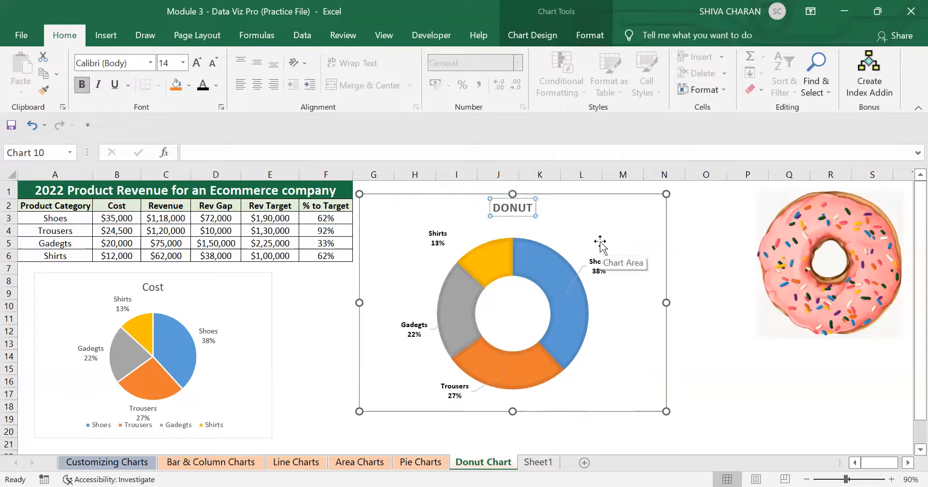
click(607, 367)
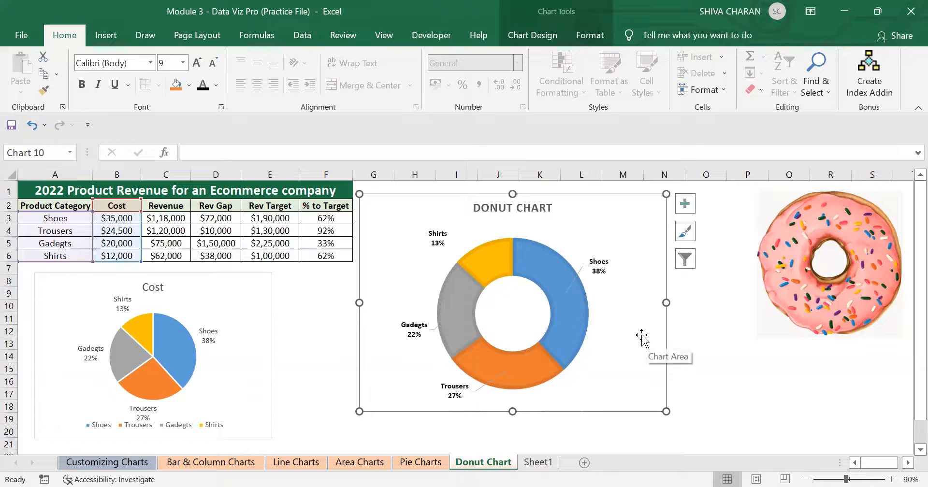
click(758, 397)
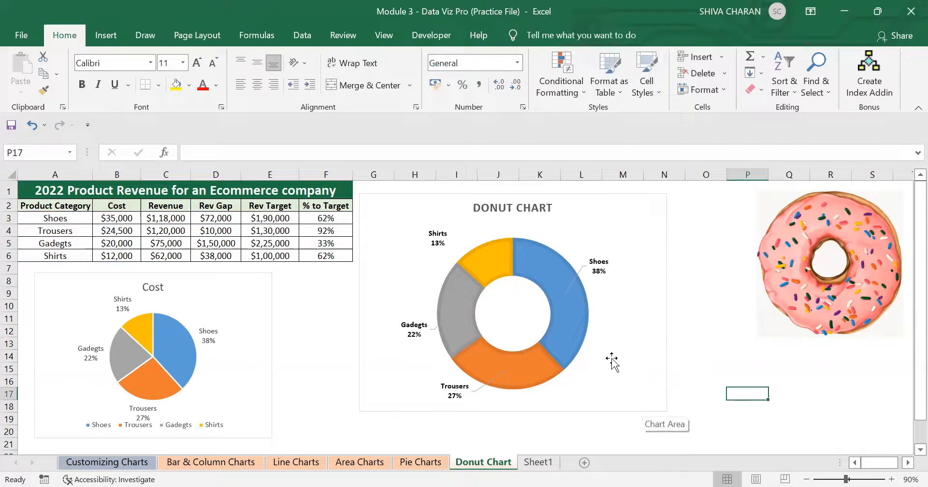
click(659, 353)
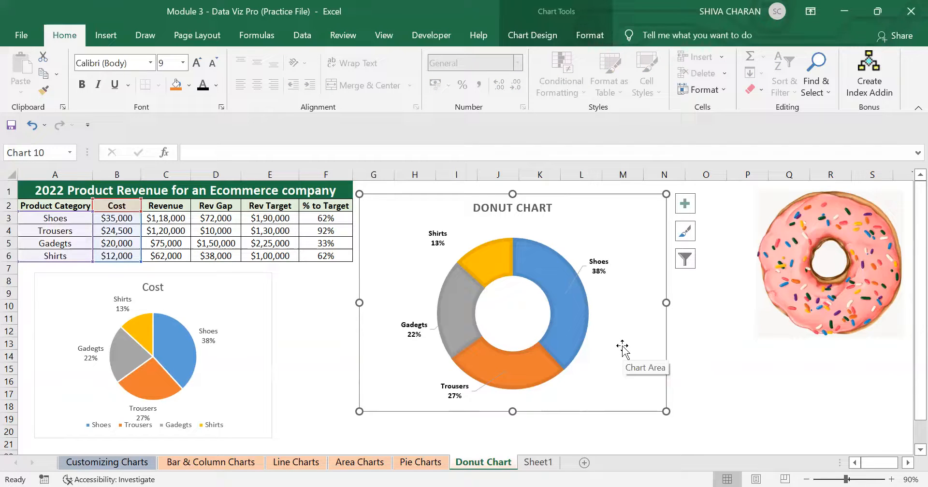
click(744, 404)
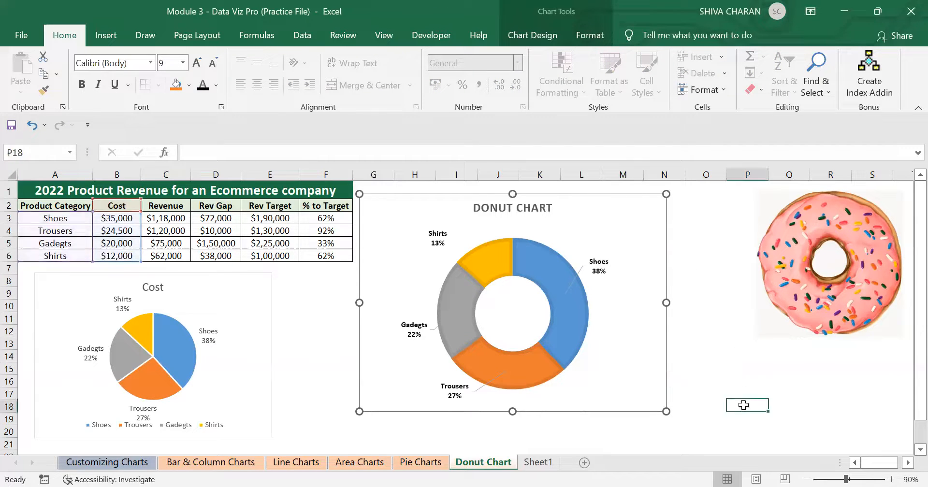